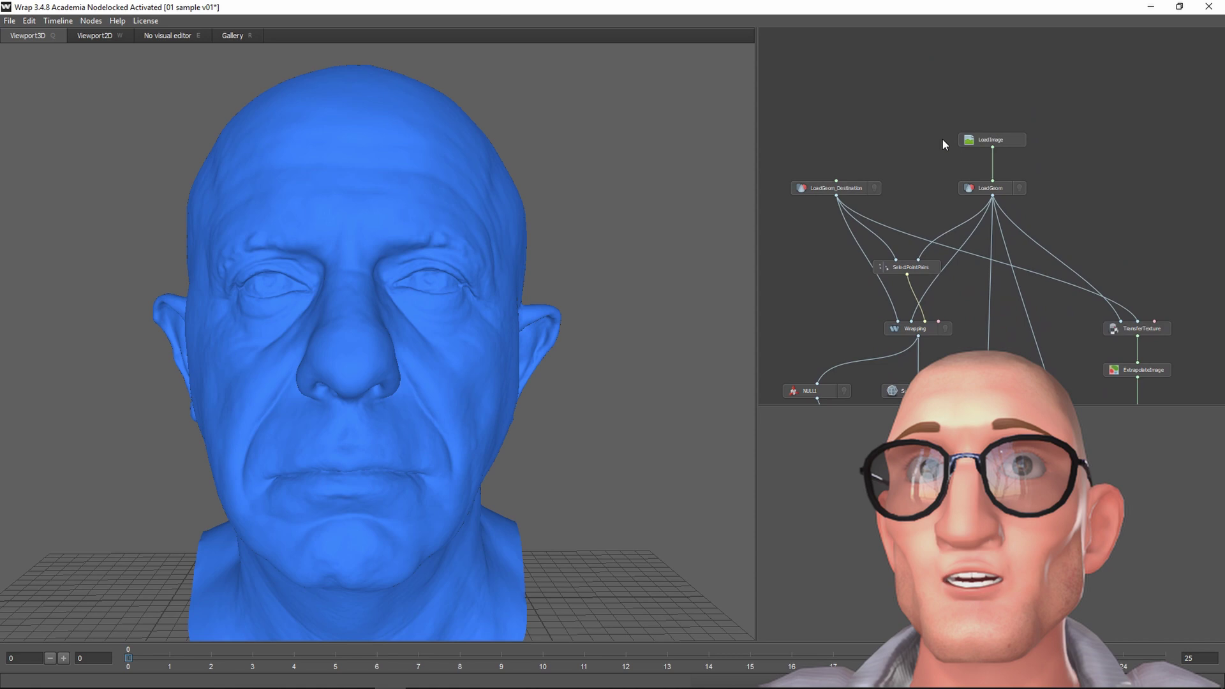
Inspect the LoadImage scan texture and the TransferTexture result in the 2D view, ending with the ExtrapolateImage node selected.
{"action": "left_click", "coordinate": [1014, 191]}
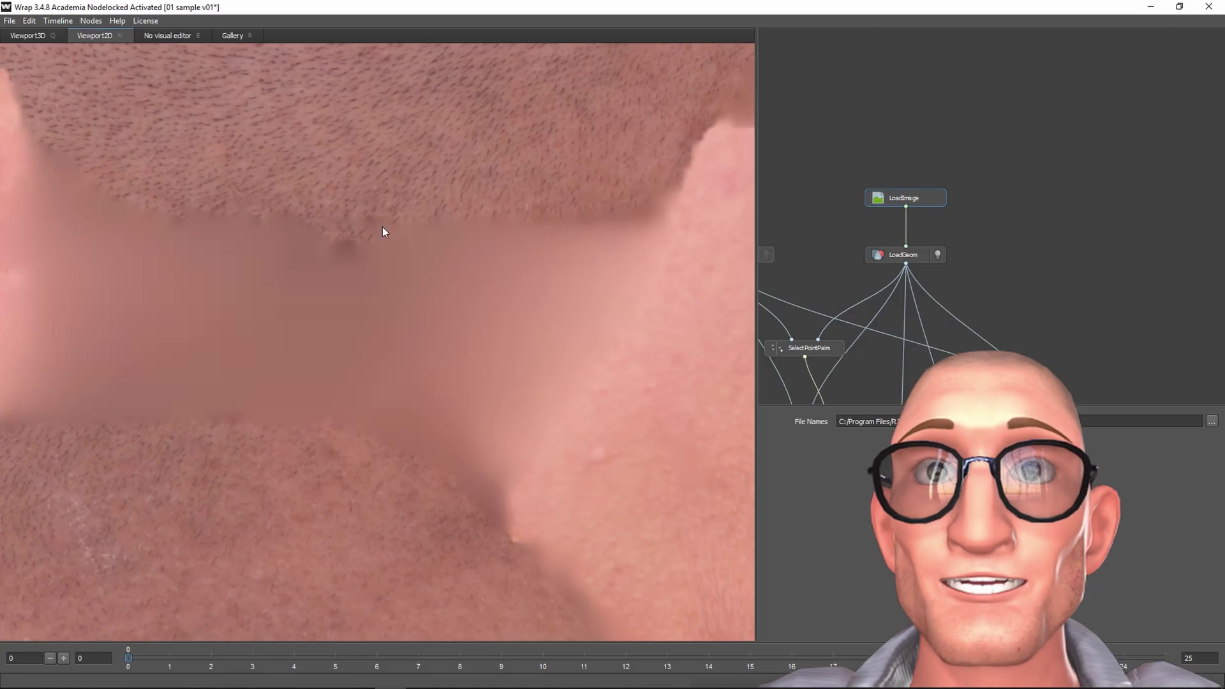
{"action": "scroll", "coordinate": [403, 230], "scroll_direction": "down", "scroll_amount": 5}
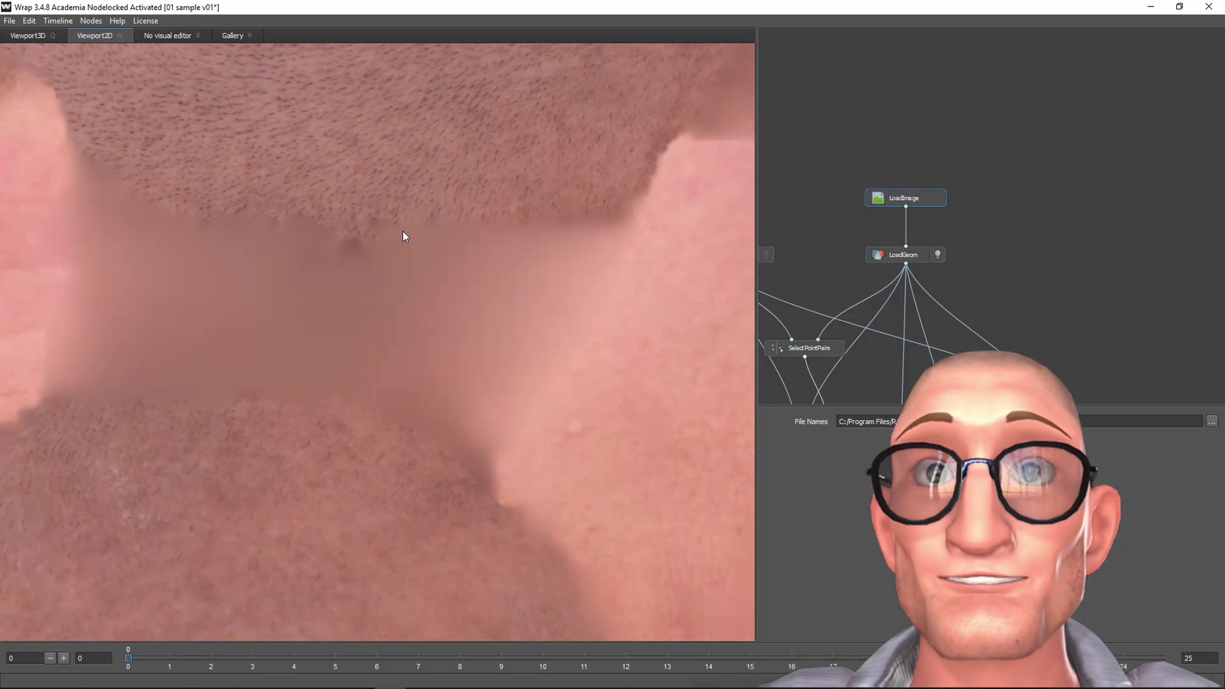
{"action": "scroll", "coordinate": [404, 235], "scroll_direction": "down", "scroll_amount": 3}
{"action": "scroll", "coordinate": [405, 234], "scroll_direction": "up", "scroll_amount": 2}
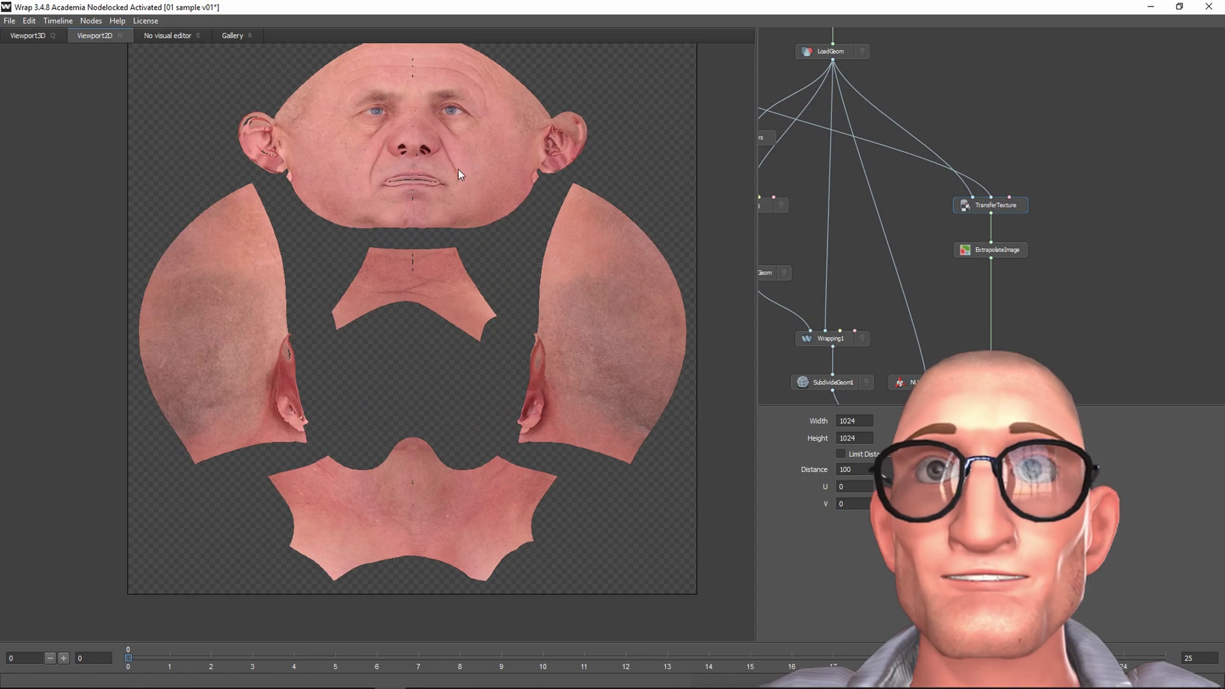
{"action": "left_click", "coordinate": [1004, 250]}
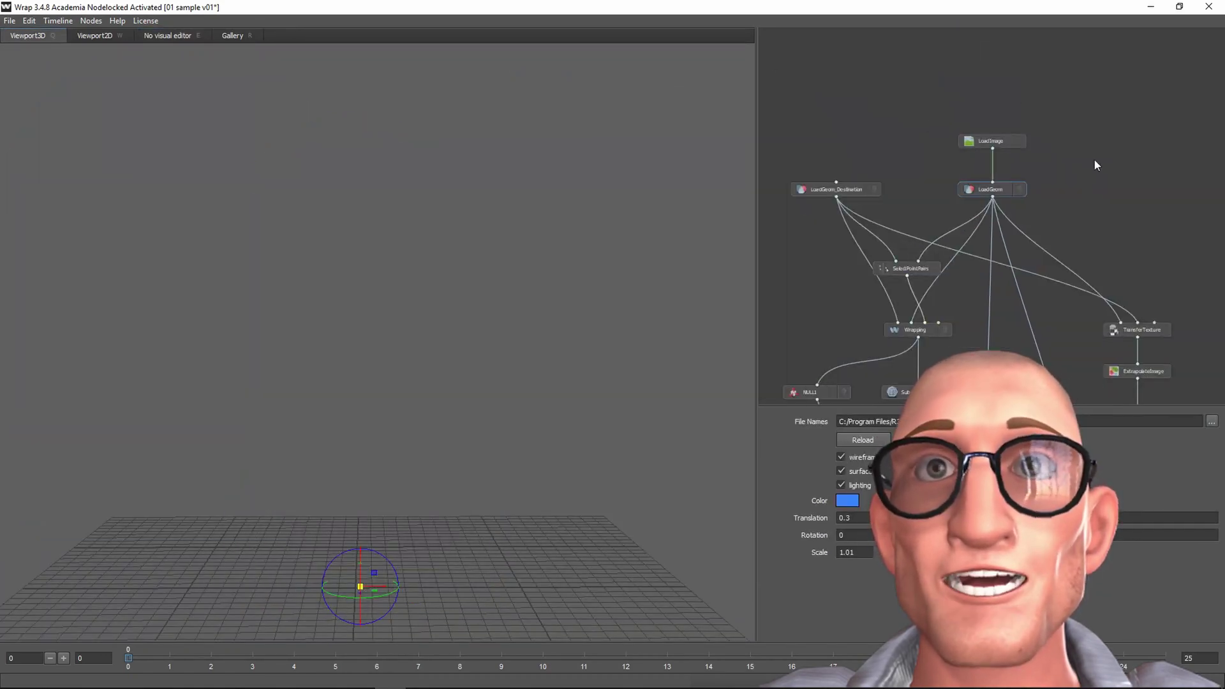
Browse the character artwork on the R3DS website's gallery page.
{"action": "scroll", "coordinate": [856, 164], "scroll_direction": "down", "scroll_amount": 5}
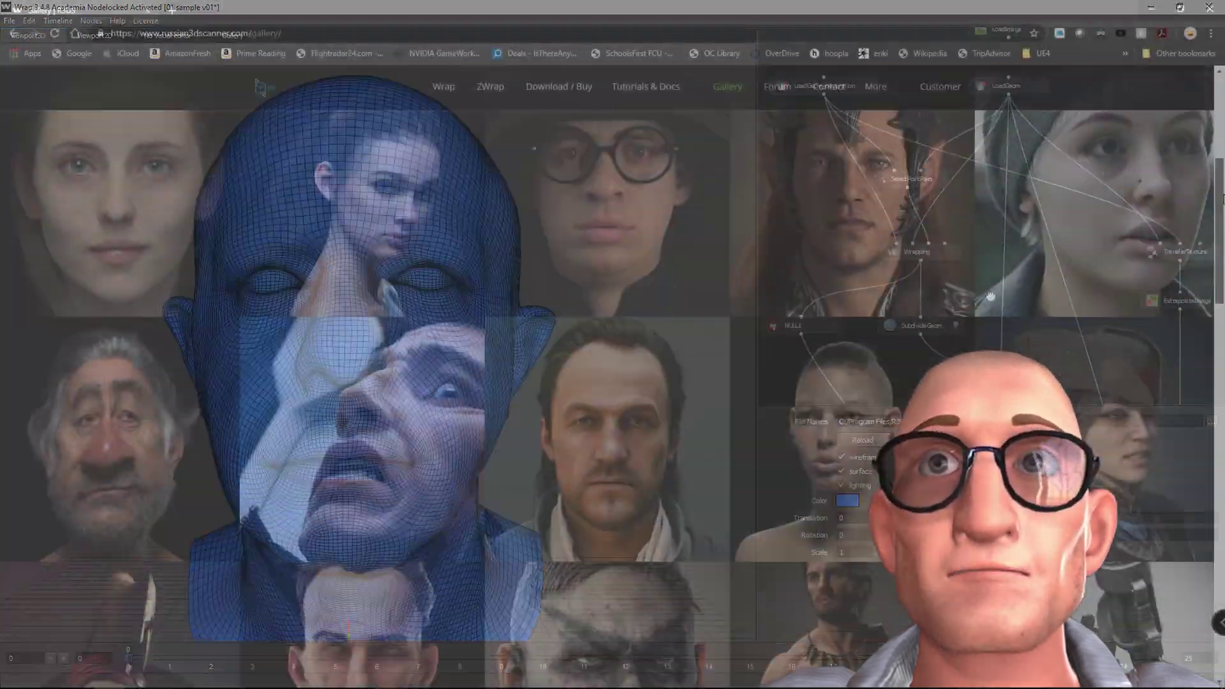
{"action": "scroll", "coordinate": [1223, 198], "scroll_direction": "down", "scroll_amount": 4}
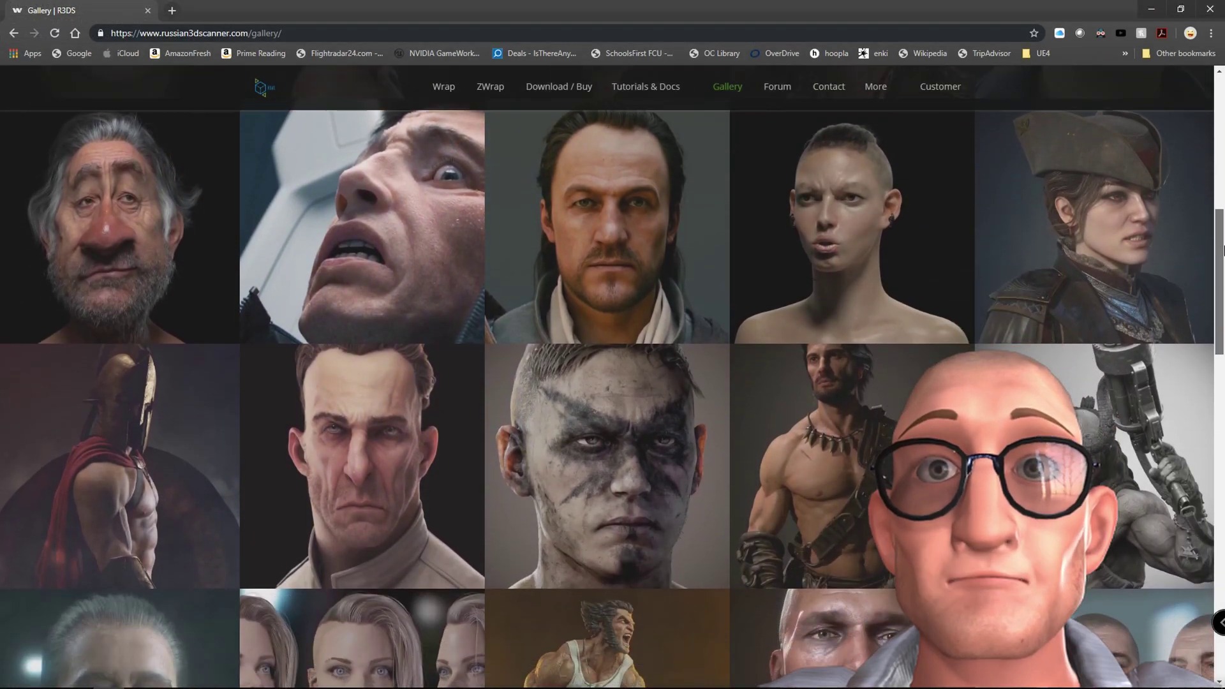
{"action": "scroll", "coordinate": [1223, 248], "scroll_direction": "down", "scroll_amount": 3}
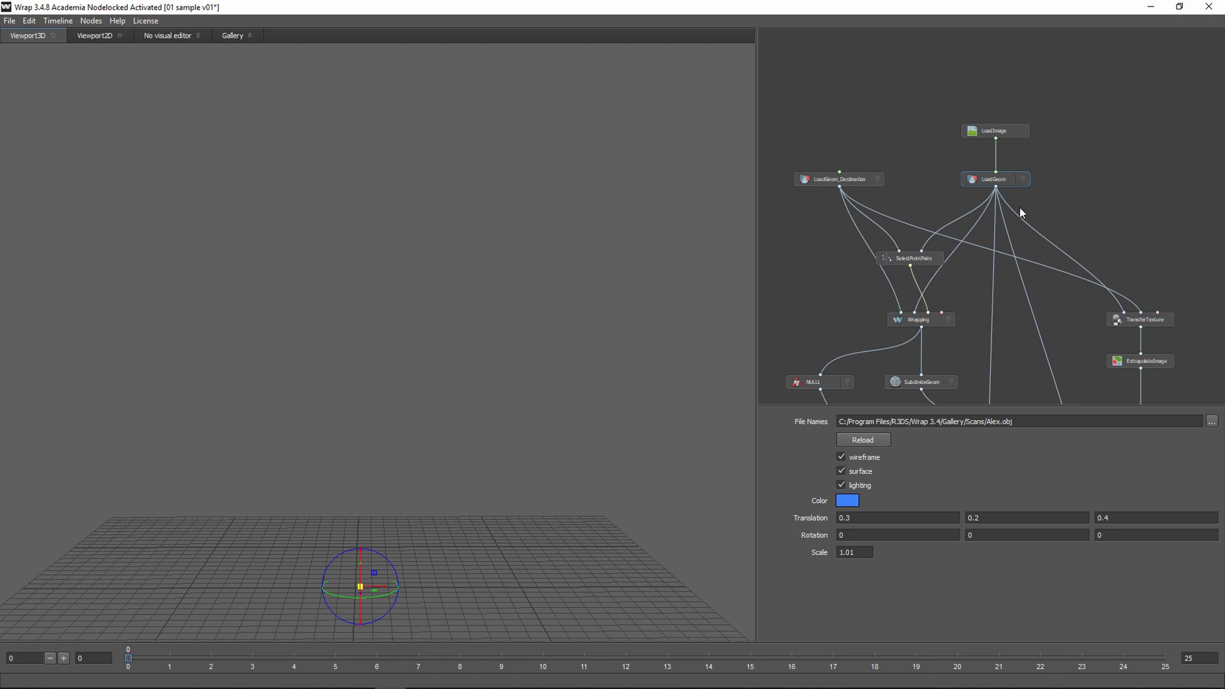
Display the LoadGeom scan in the 3D view and examine its dense mesh from the front and side.
{"action": "left_click", "coordinate": [1021, 179]}
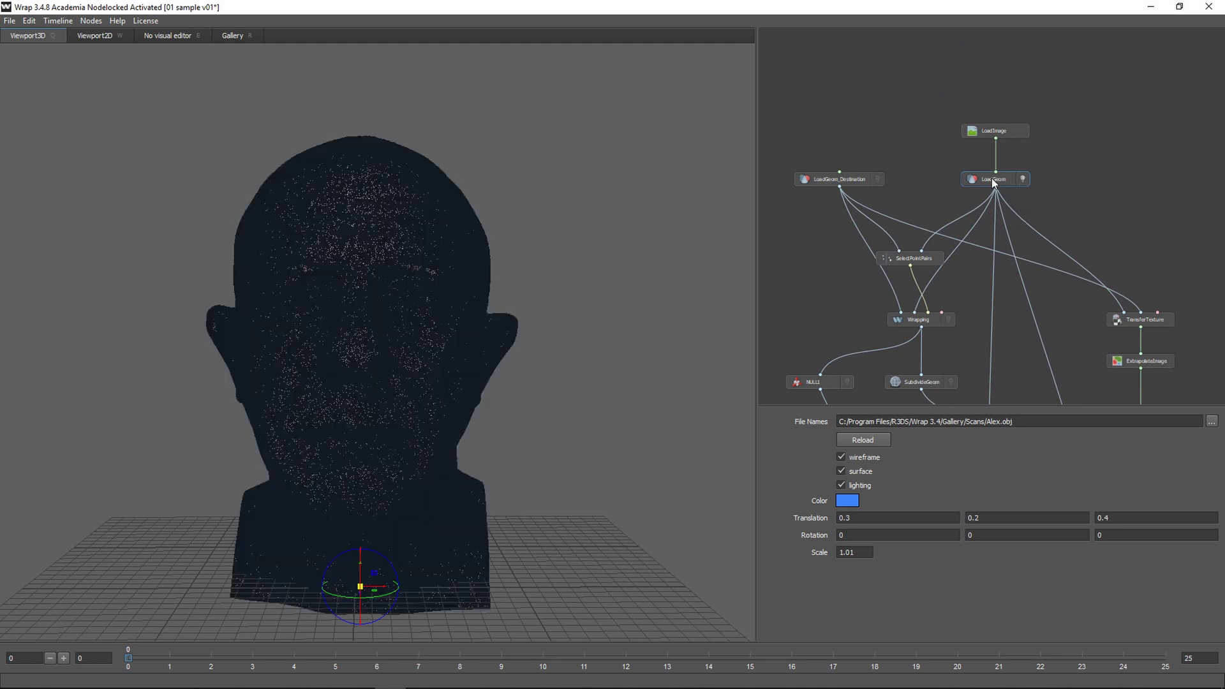
{"action": "scroll", "coordinate": [415, 284], "scroll_direction": "up", "scroll_amount": 5}
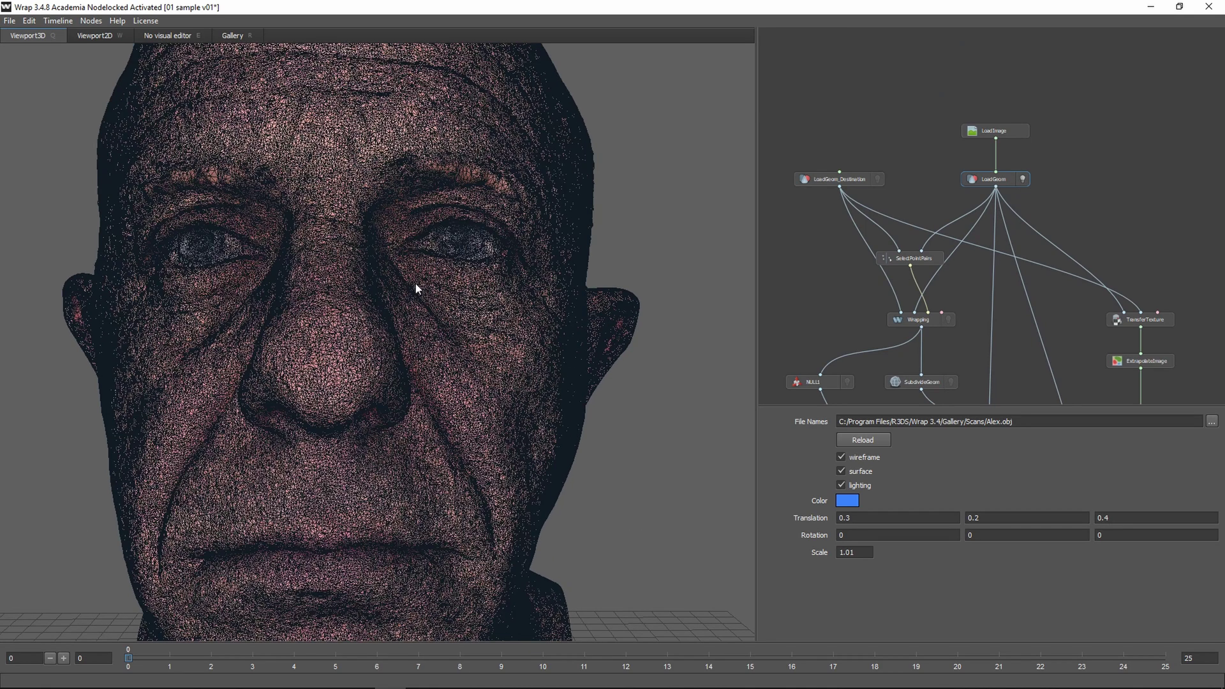
{"action": "left_click_drag", "start_coordinate": [196, 252], "coordinate": [314, 266]}
{"action": "scroll", "coordinate": [327, 259], "scroll_direction": "up", "scroll_amount": 6}
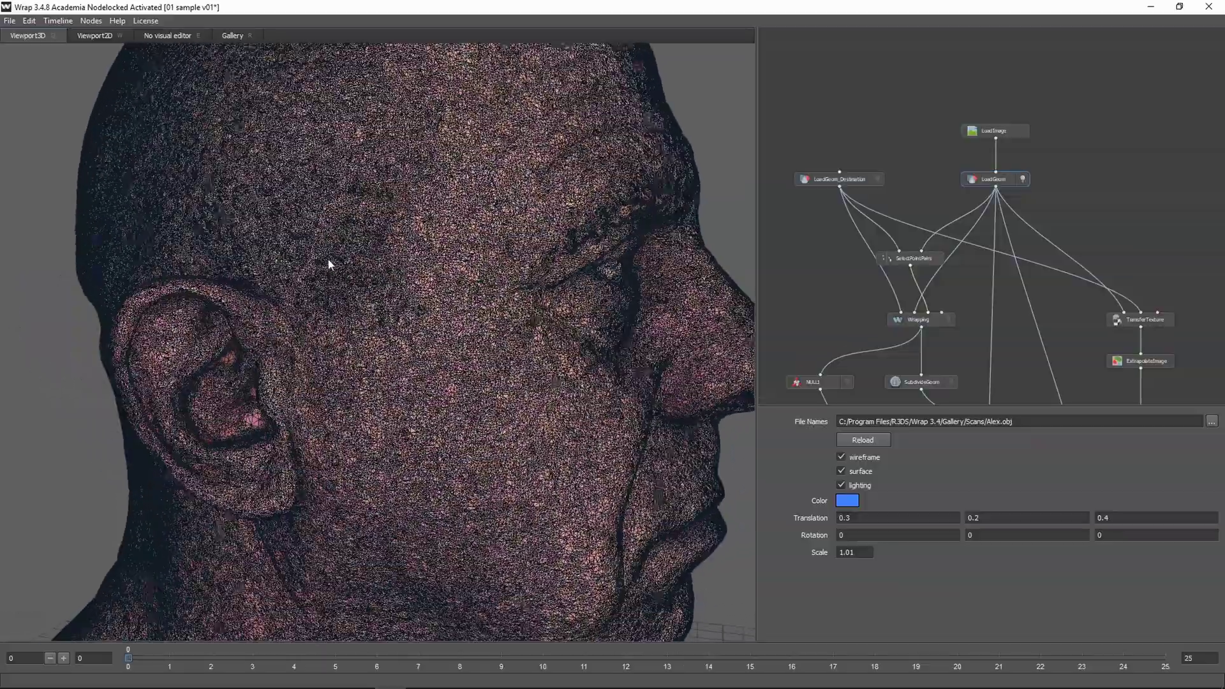
{"action": "key", "text": "f"}
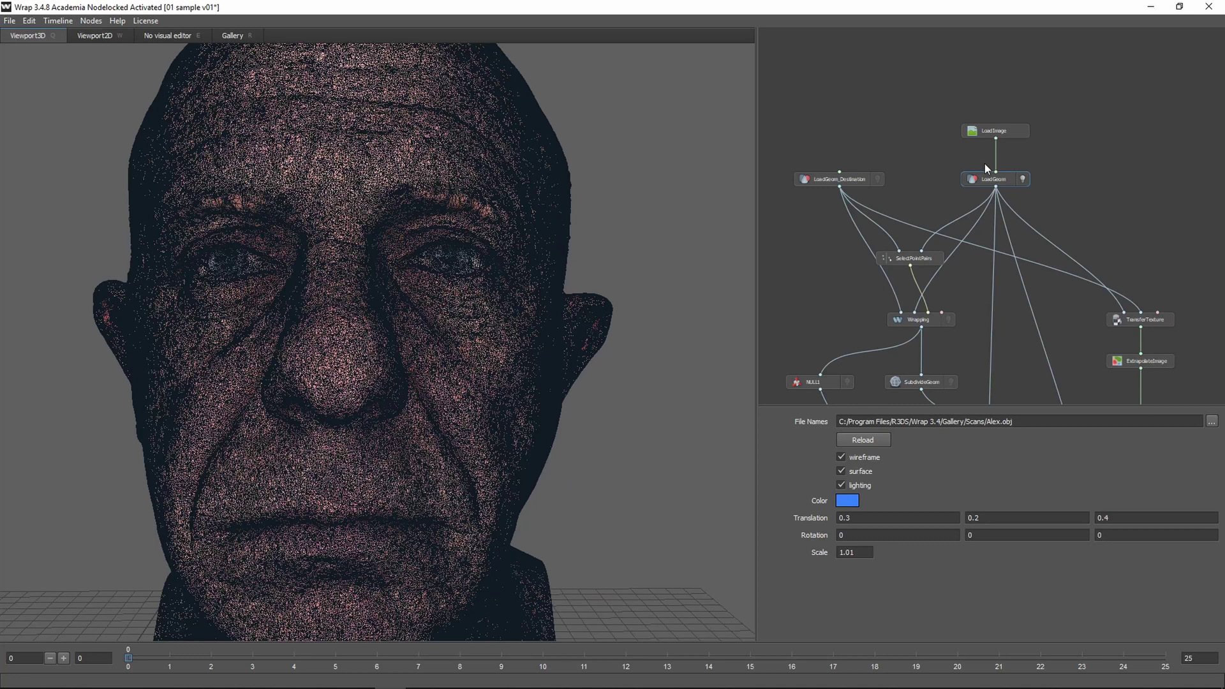
Disconnect LoadImage from LoadGeom and display the LoadGeom_Destination base mesh with its wireframe, framed in the 3D view.
{"action": "left_click_drag", "start_coordinate": [995, 172], "coordinate": [877, 181]}
{"action": "left_click", "coordinate": [878, 179]}
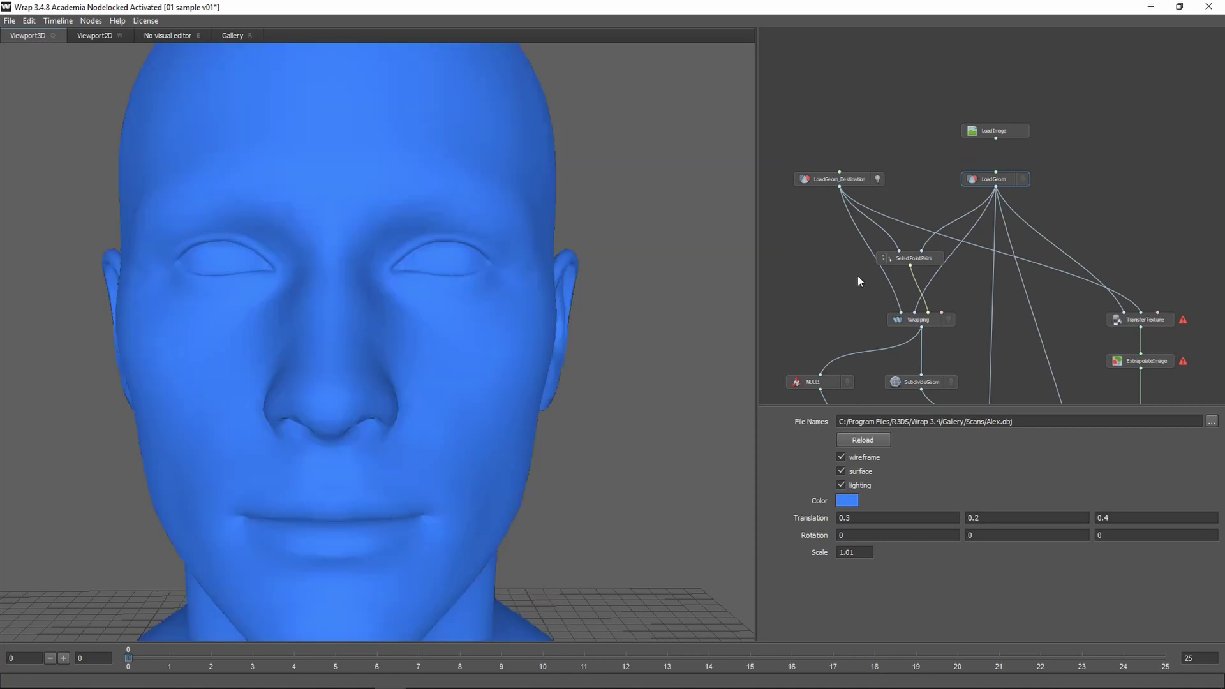
{"action": "left_click", "coordinate": [848, 178]}
{"action": "key", "text": "f"}
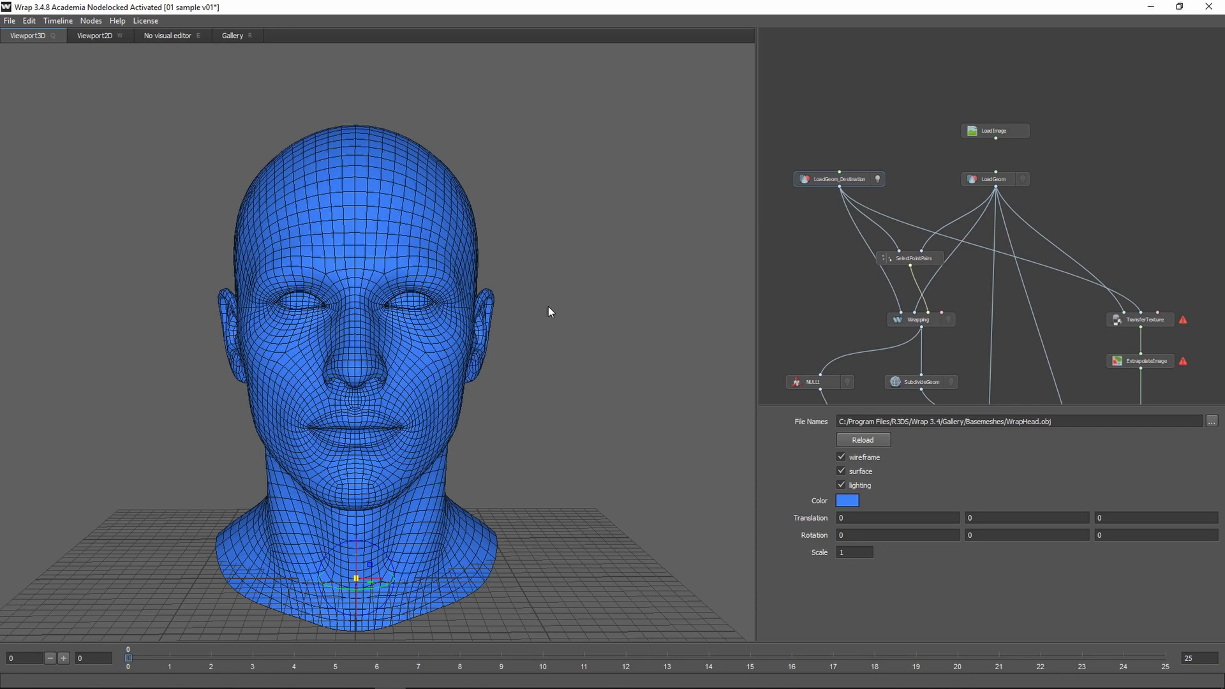
Compare the scan with the base mesh and examine the SelectPointPairs node's matching points on both heads in the visual editor.
{"action": "left_click", "coordinate": [1021, 179]}
{"action": "left_click", "coordinate": [878, 179]}
{"action": "left_click", "coordinate": [908, 257]}
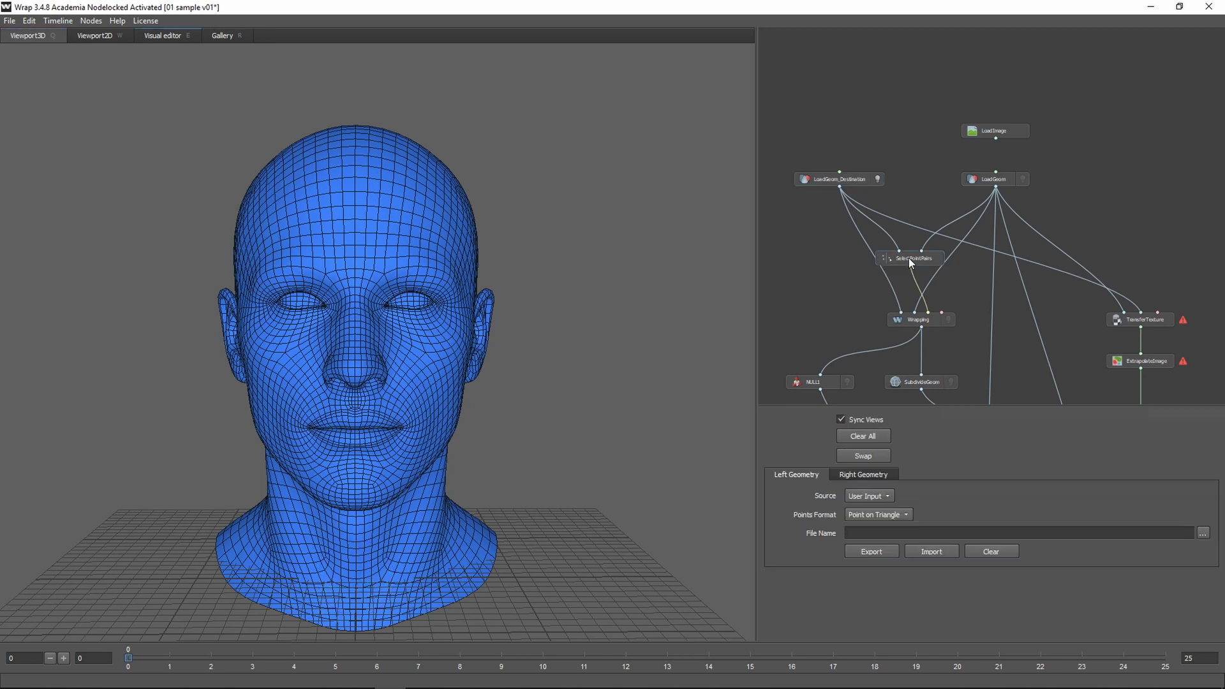
{"action": "left_click", "coordinate": [163, 35]}
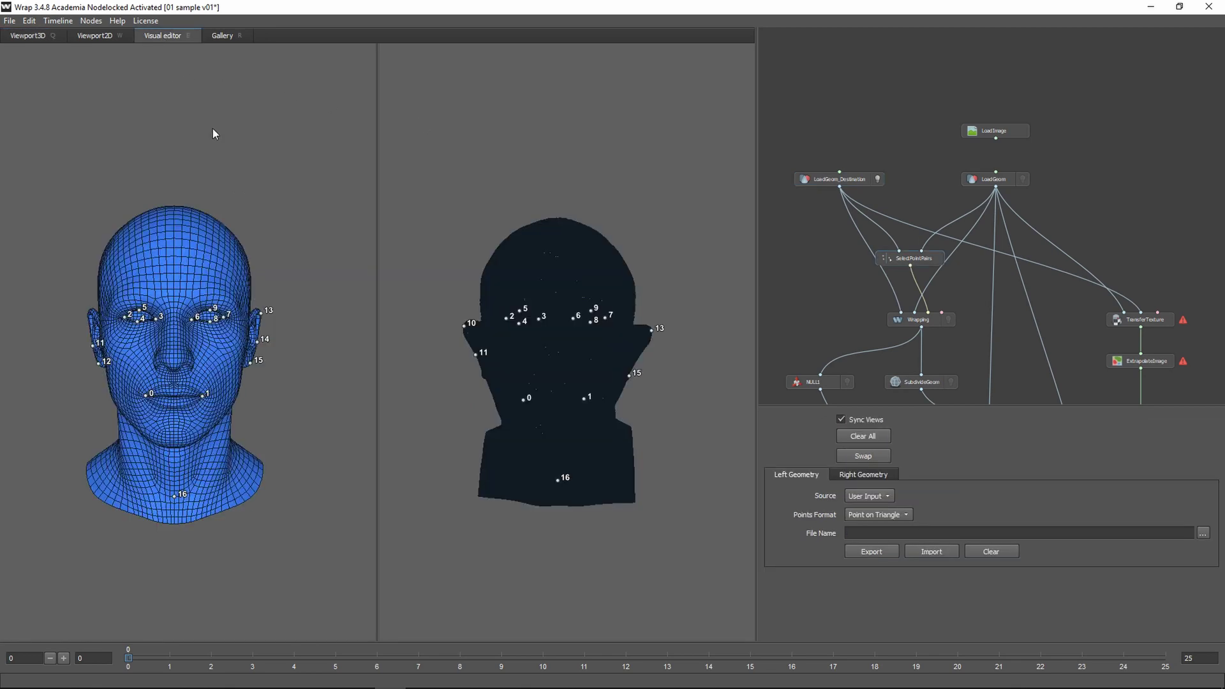
{"action": "scroll", "coordinate": [560, 348], "scroll_direction": "up", "scroll_amount": 10}
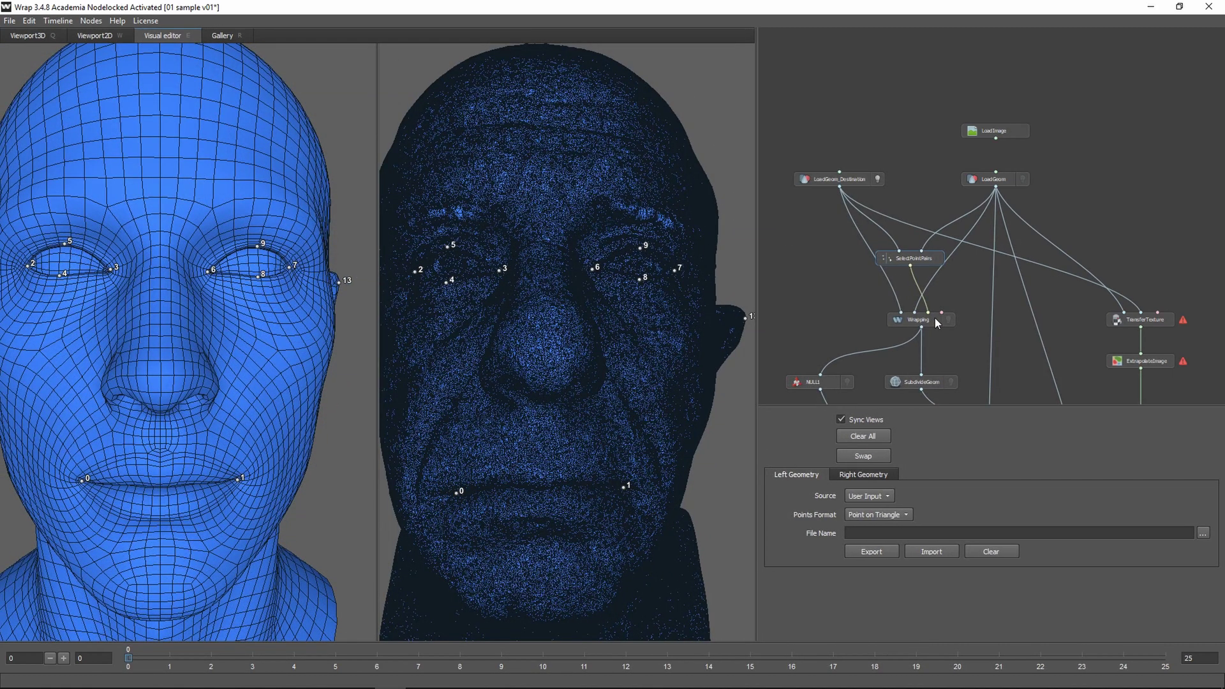
{"action": "scroll", "coordinate": [930, 321], "scroll_direction": "up", "scroll_amount": 2}
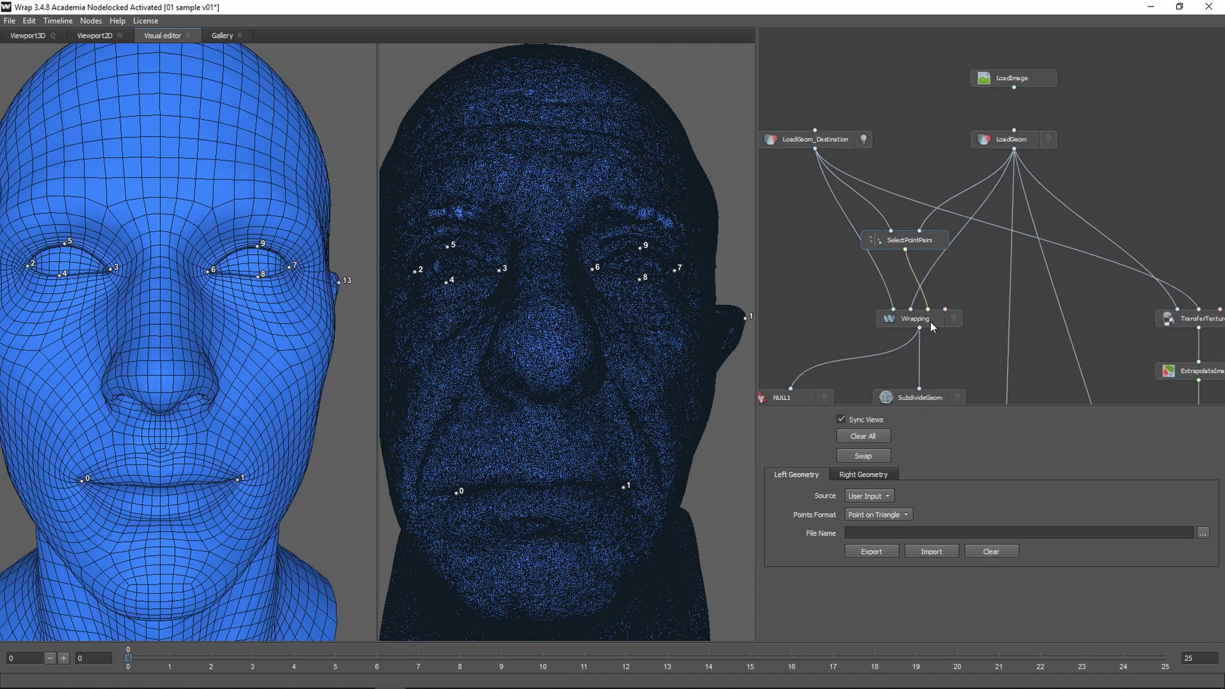
{"action": "scroll", "coordinate": [925, 321], "scroll_direction": "down", "scroll_amount": 1}
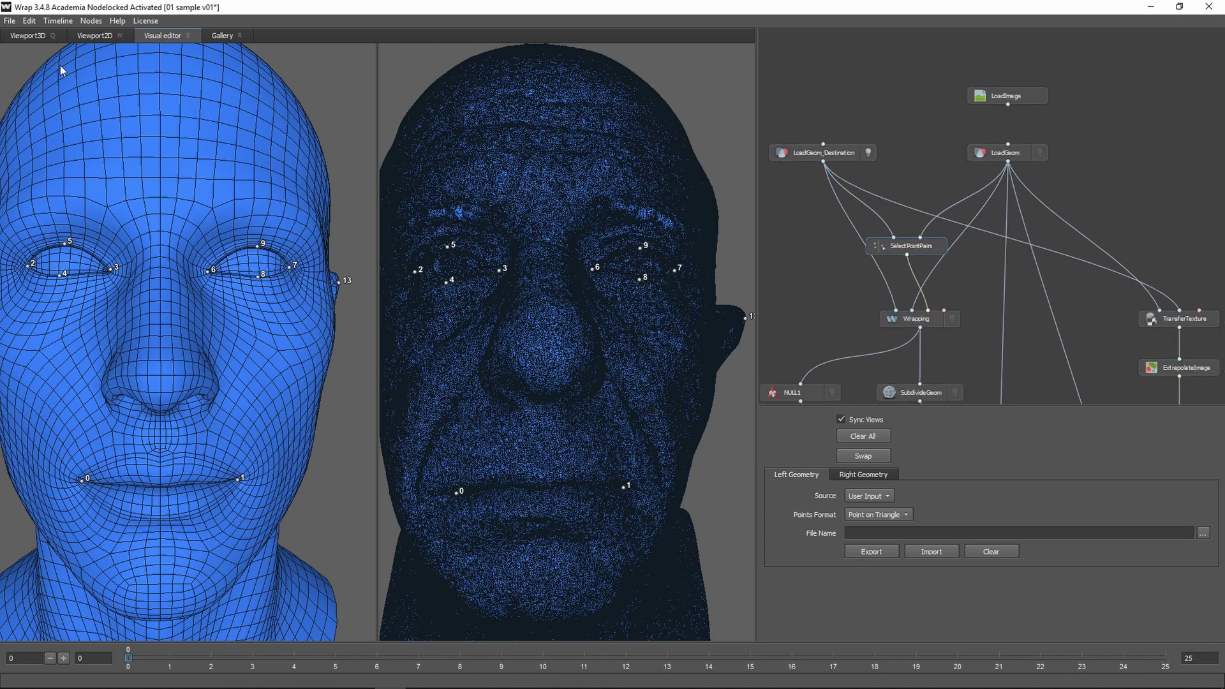
Display the Wrapping node's output in the 3D view and examine the base mesh fitted to the scan.
{"action": "left_click", "coordinate": [28, 35]}
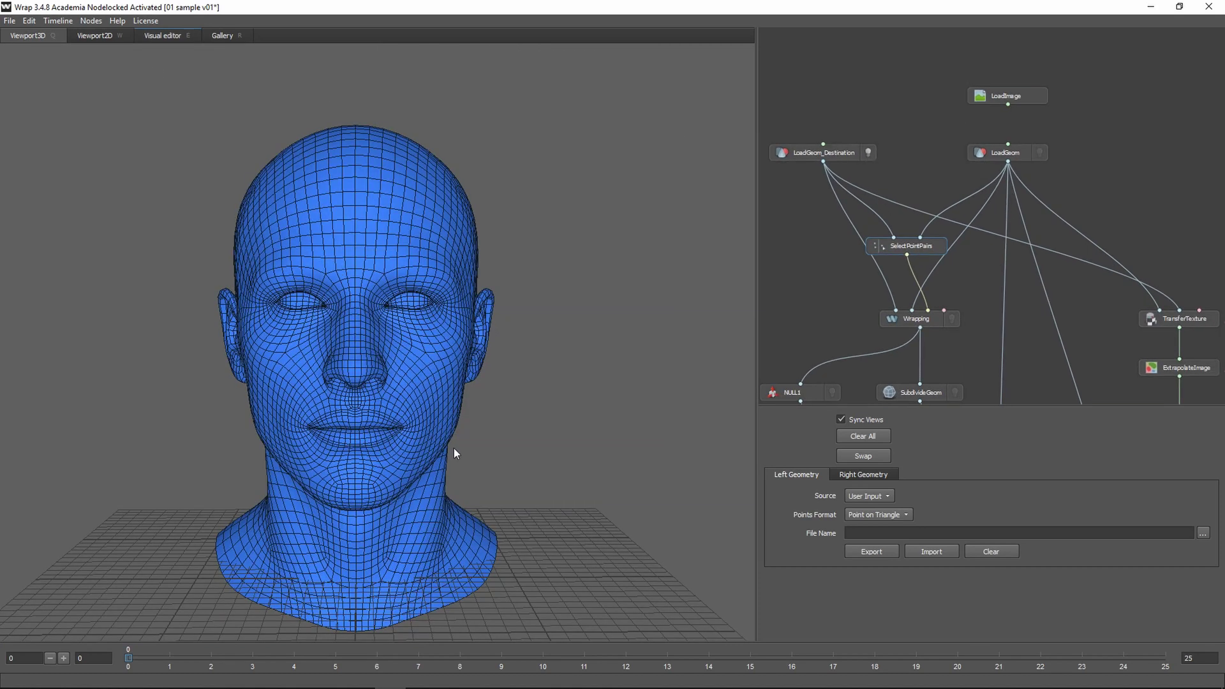
{"action": "left_click", "coordinate": [952, 319]}
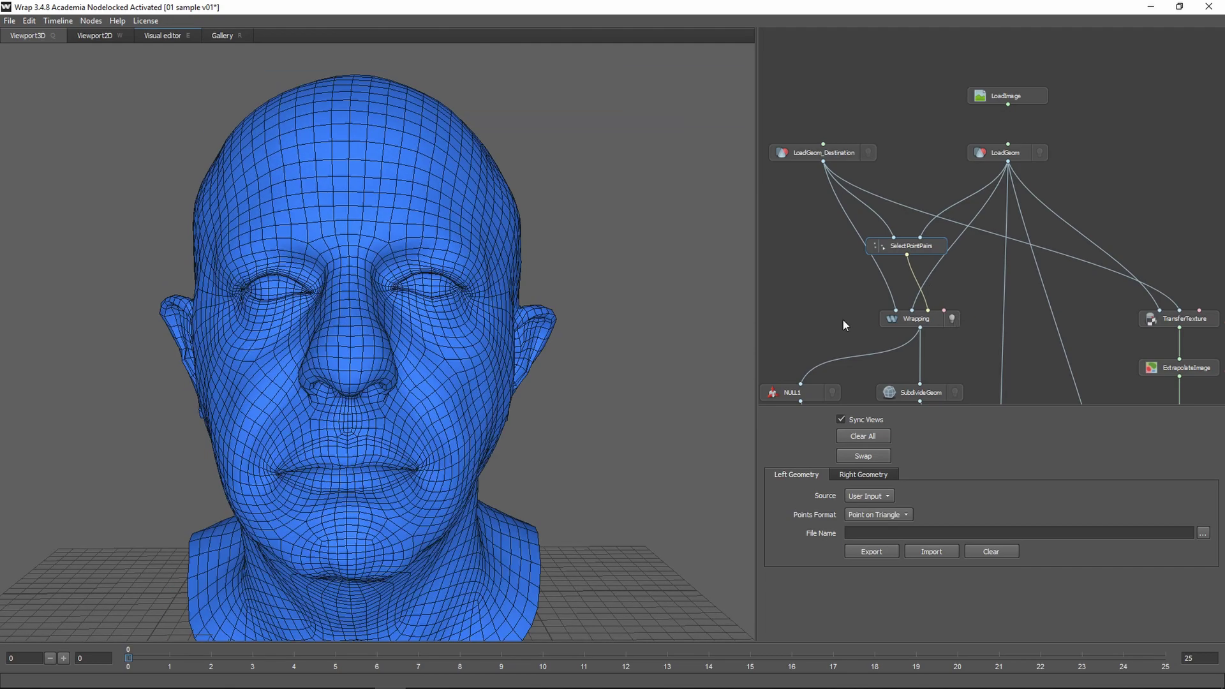
{"action": "mouse_move", "coordinate": [319, 317]}
{"action": "left_mouse_down"}
{"action": "mouse_move", "coordinate": [479, 312]}
{"action": "mouse_move", "coordinate": [316, 310]}
{"action": "left_mouse_up"}
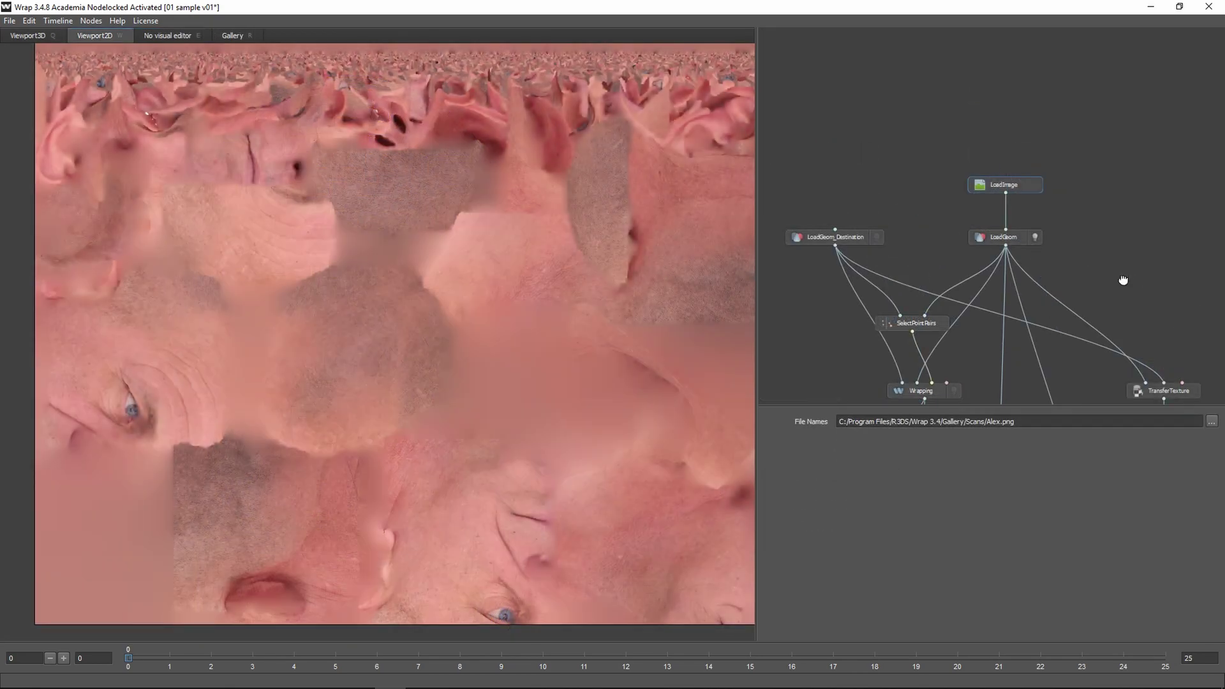
View the TransferTexture node's texture in the 2D view, inspect its UV islands, and select the ExtrapolateImage node.
{"action": "middle_click_drag", "start_coordinate": [1123, 278], "coordinate": [1046, 185]}
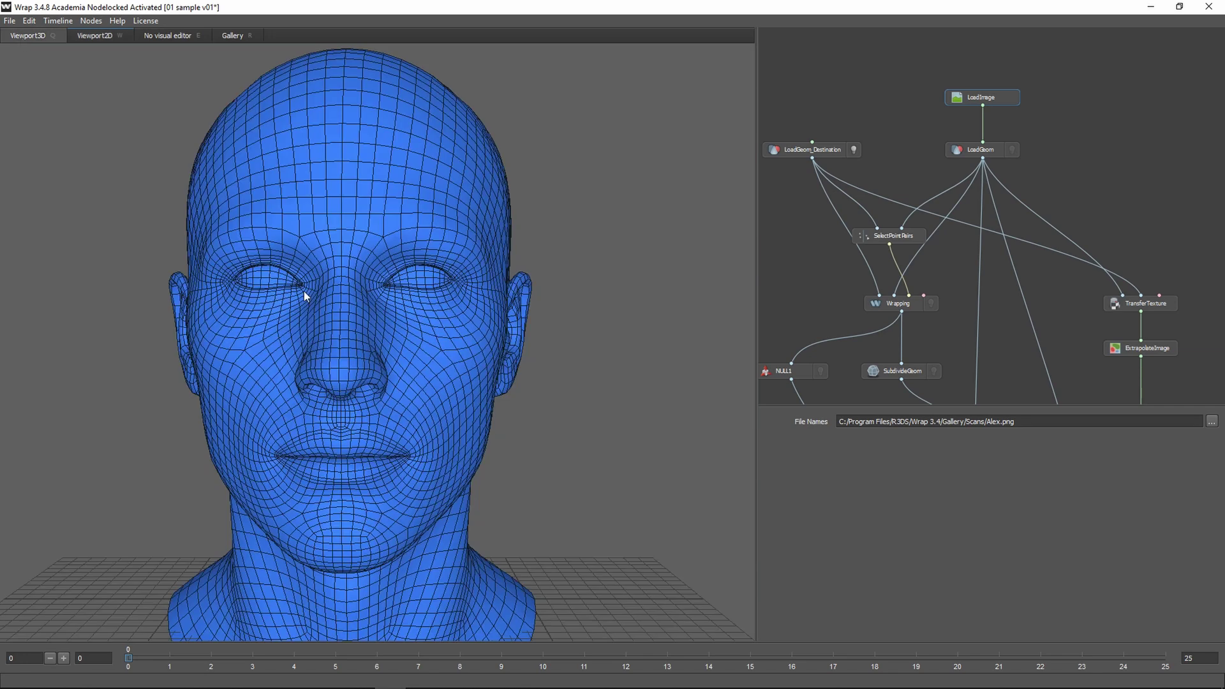
{"action": "middle_click_drag", "start_coordinate": [1103, 302], "coordinate": [1006, 186]}
{"action": "left_click", "coordinate": [1003, 205]}
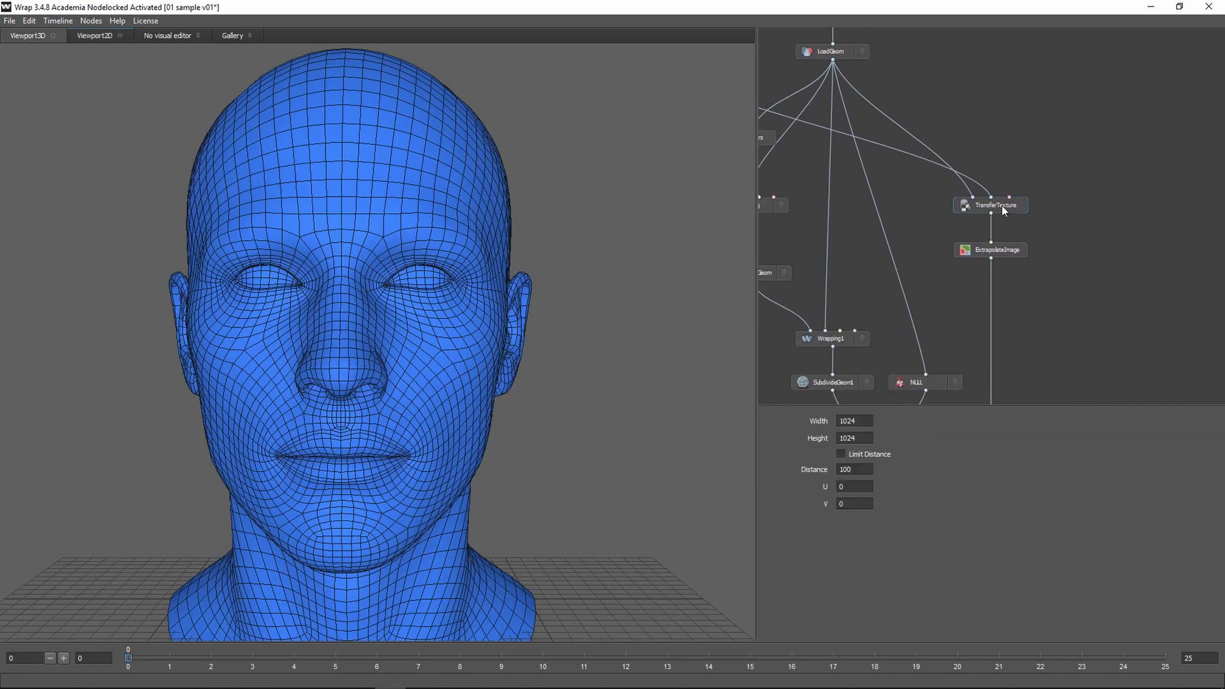
{"action": "left_click", "coordinate": [94, 37]}
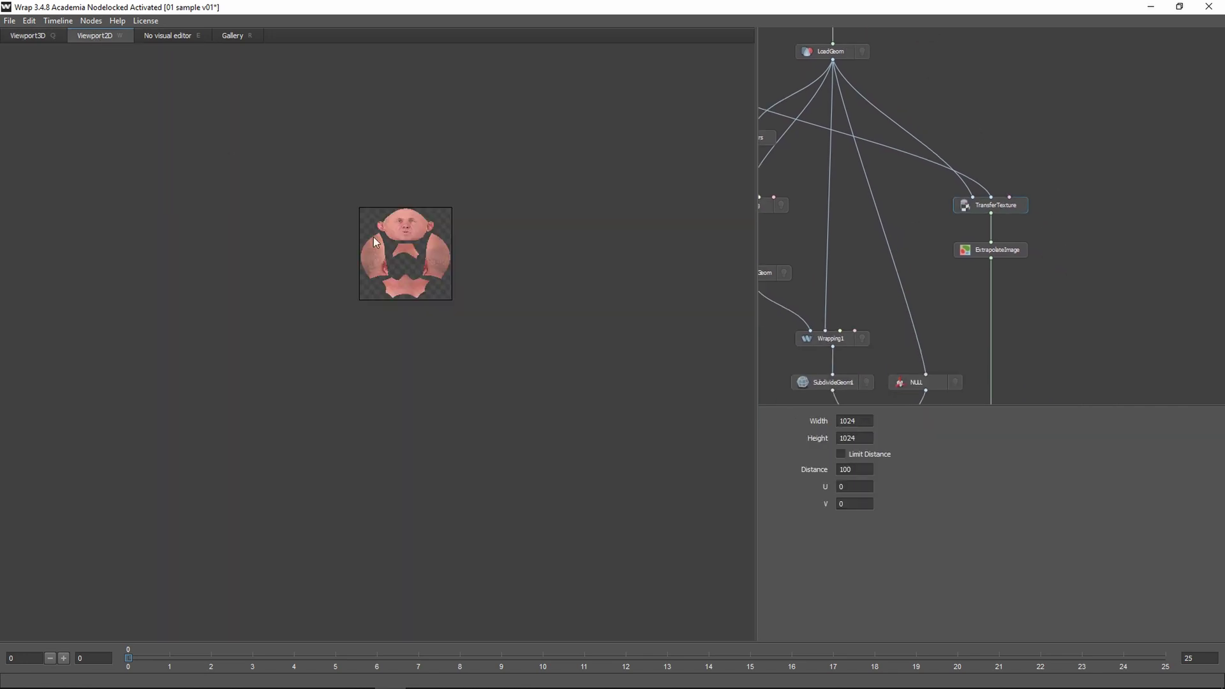
{"action": "scroll", "coordinate": [401, 242], "scroll_direction": "up", "scroll_amount": 5}
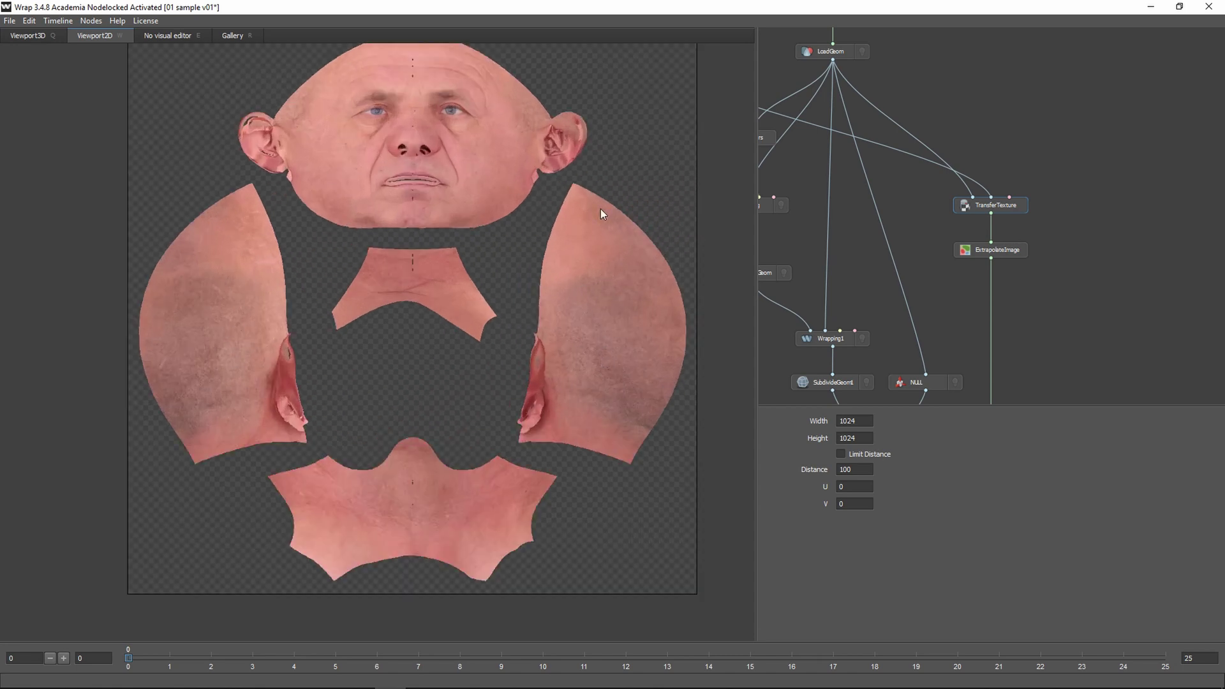
{"action": "left_click", "coordinate": [1006, 253]}
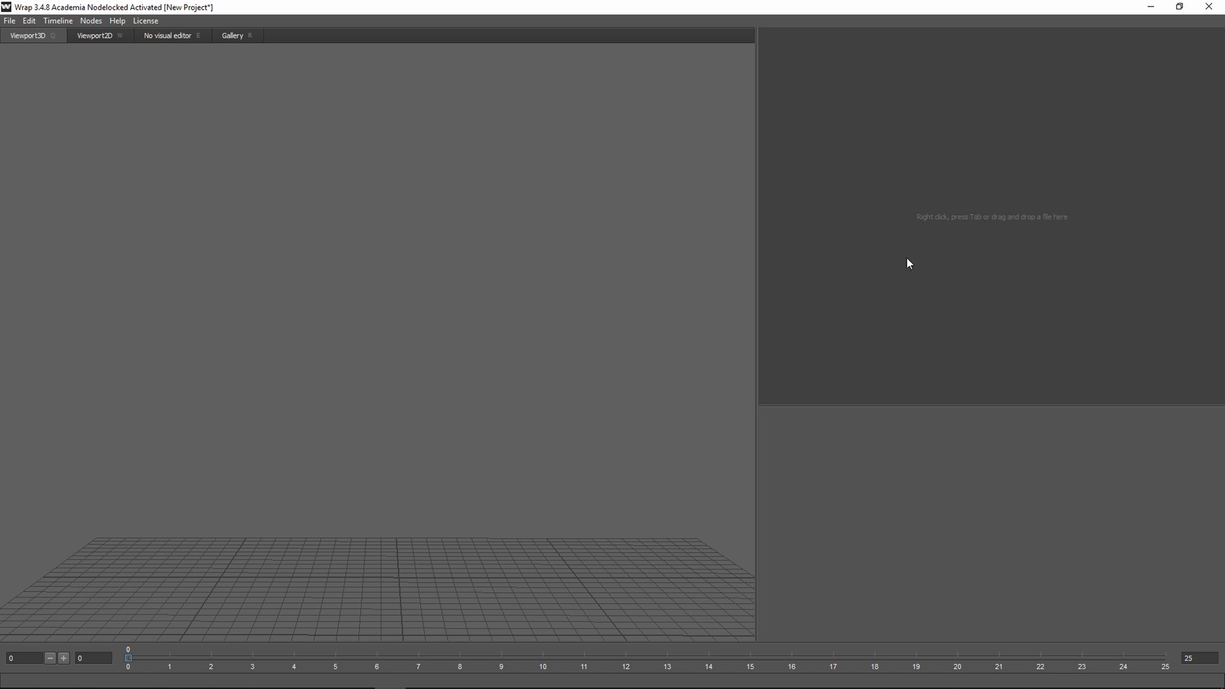
Add a LoadGeom node to the new project, load Alex.obj from the Scans folder, and place the node mid-graph.
{"action": "right_click", "coordinate": [846, 188]}
{"action": "mouse_move", "coordinate": [926, 220]}
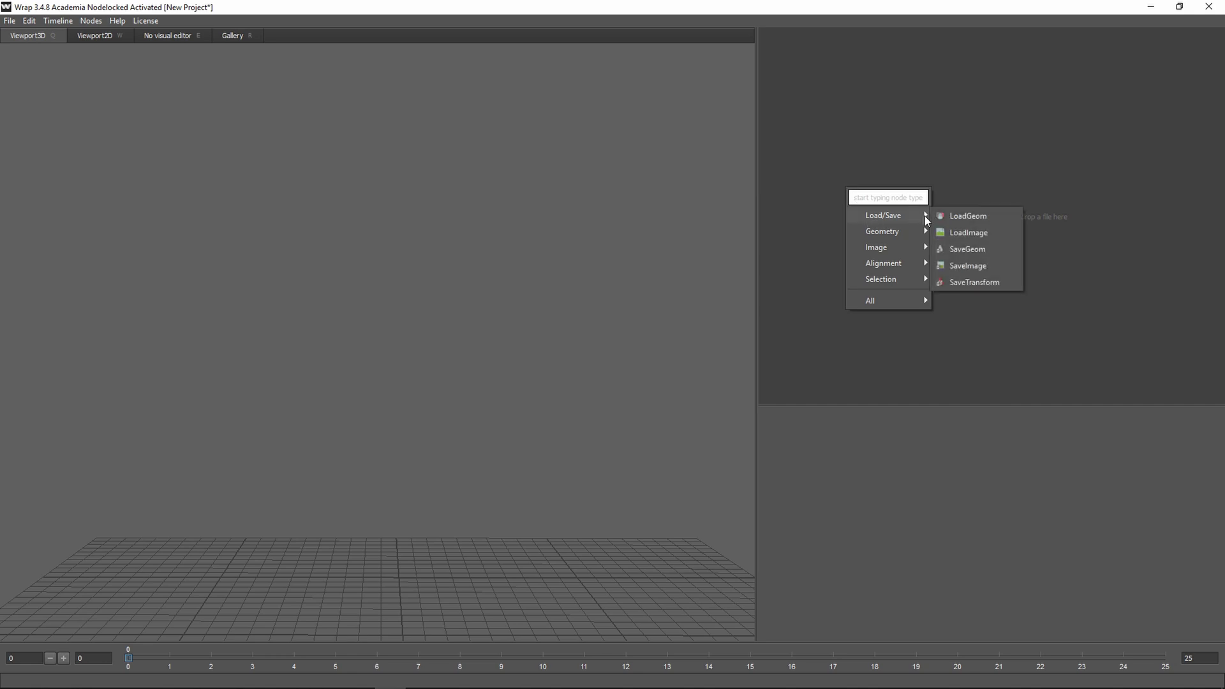
{"action": "left_click", "coordinate": [995, 217]}
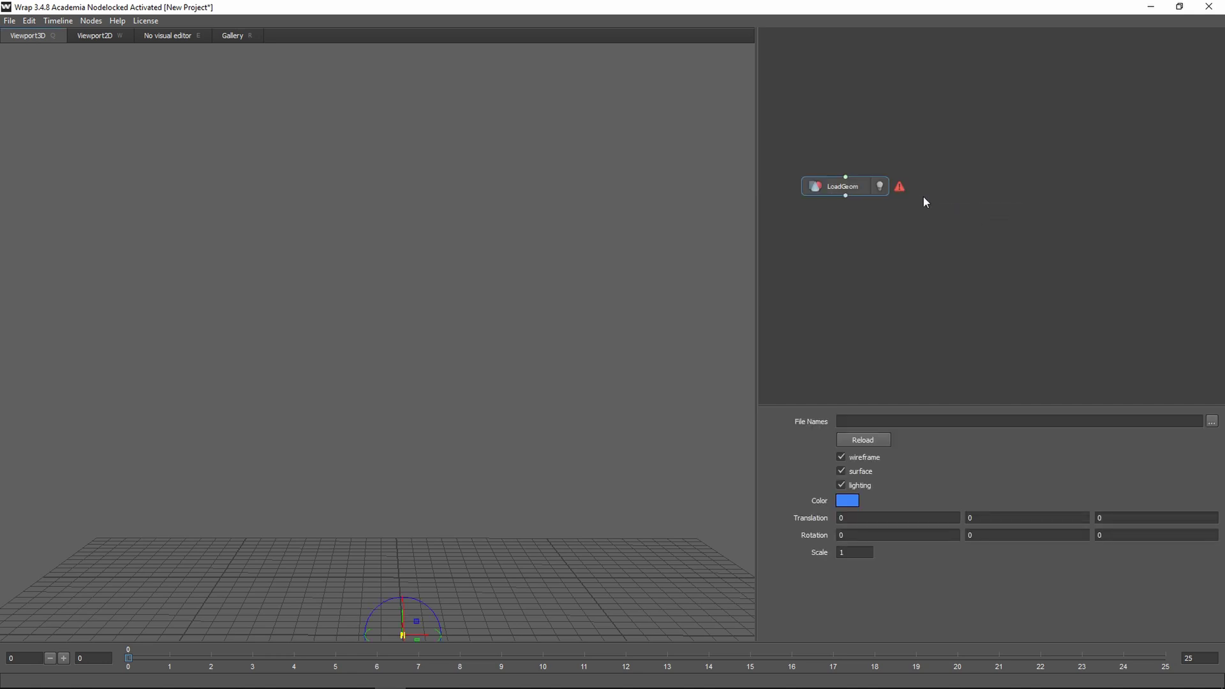
{"action": "left_click", "coordinate": [1211, 421]}
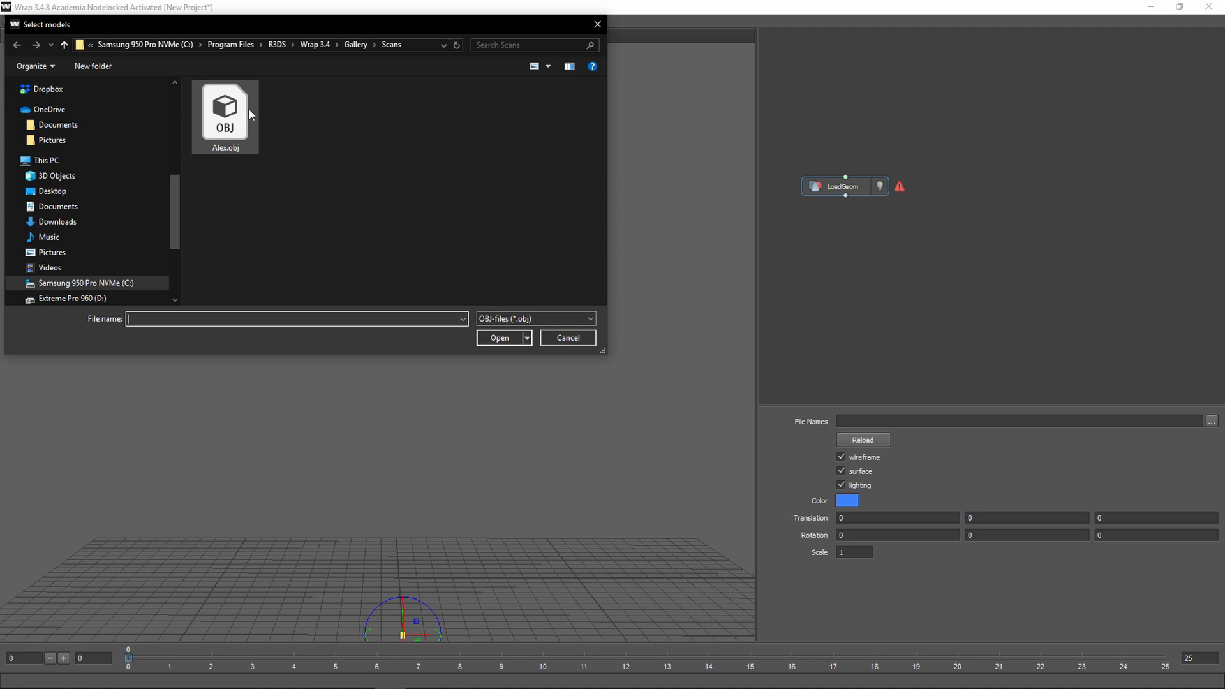
{"action": "left_click", "coordinate": [236, 115]}
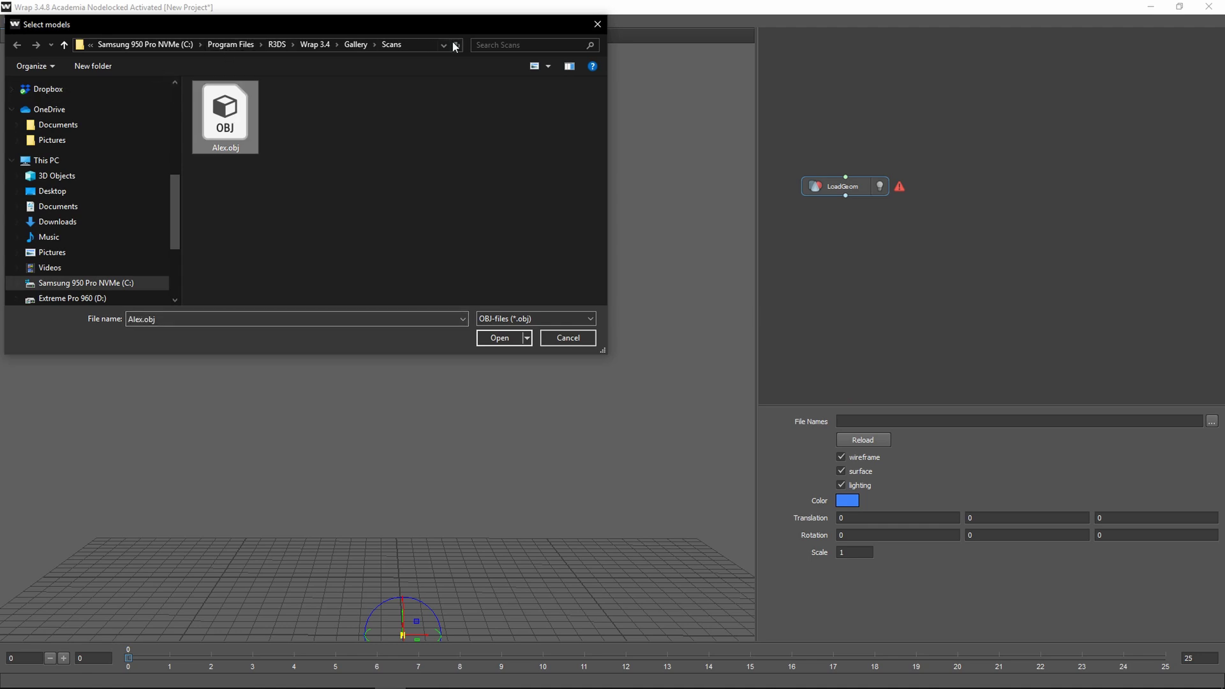
{"action": "left_click", "coordinate": [503, 337]}
{"action": "left_click_drag", "start_coordinate": [832, 190], "coordinate": [979, 232]}
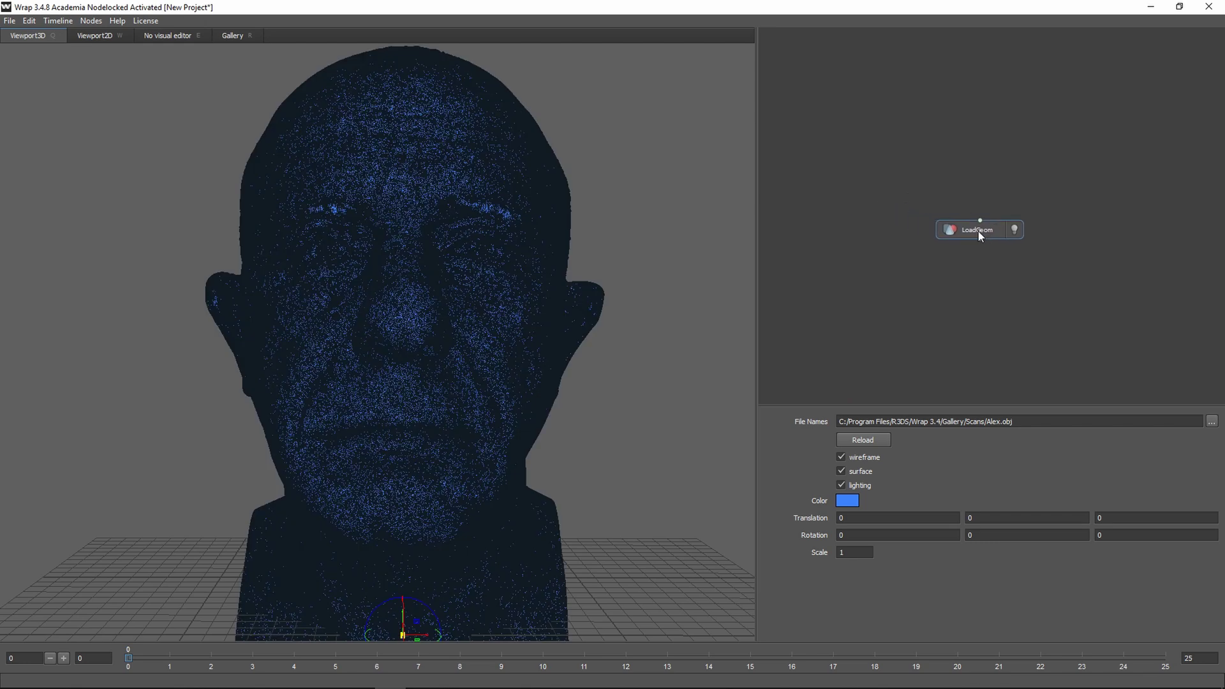
Compare the scan with and without its wireframe, leaving the LoadGeom node's wireframe display off.
{"action": "left_click", "coordinate": [840, 458]}
{"action": "left_click", "coordinate": [840, 458]}
{"action": "left_click", "coordinate": [840, 457]}
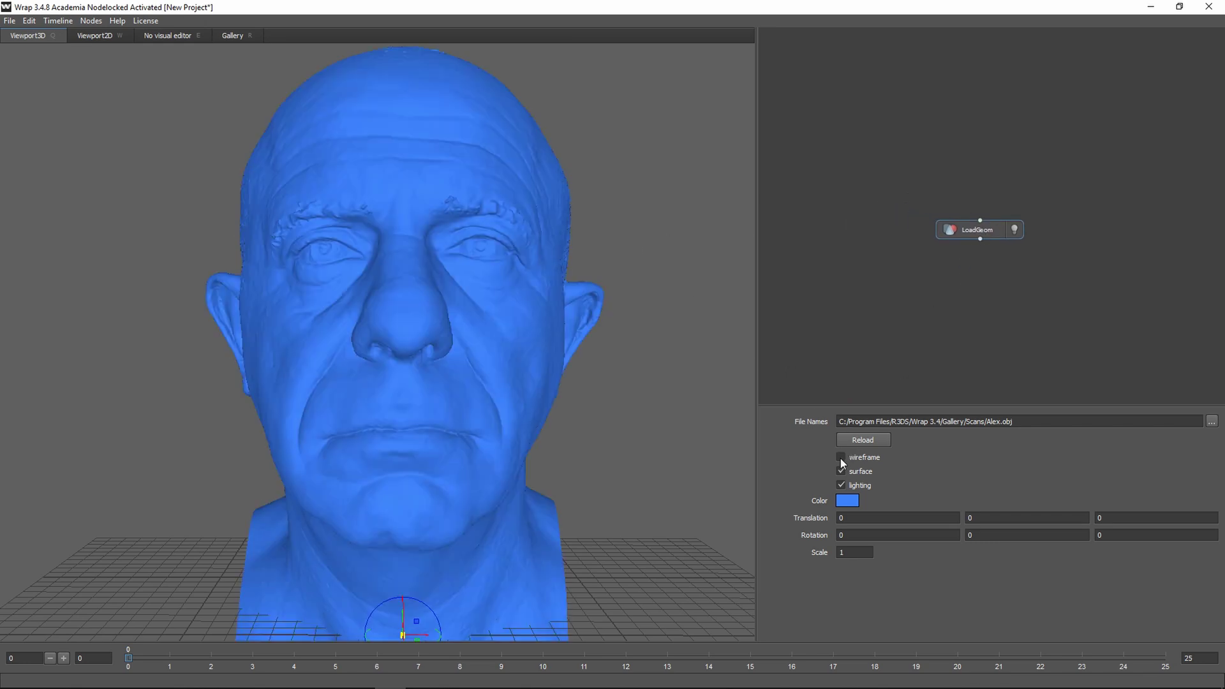
{"action": "left_click", "coordinate": [840, 457]}
{"action": "left_click", "coordinate": [840, 458]}
{"action": "left_click", "coordinate": [840, 458]}
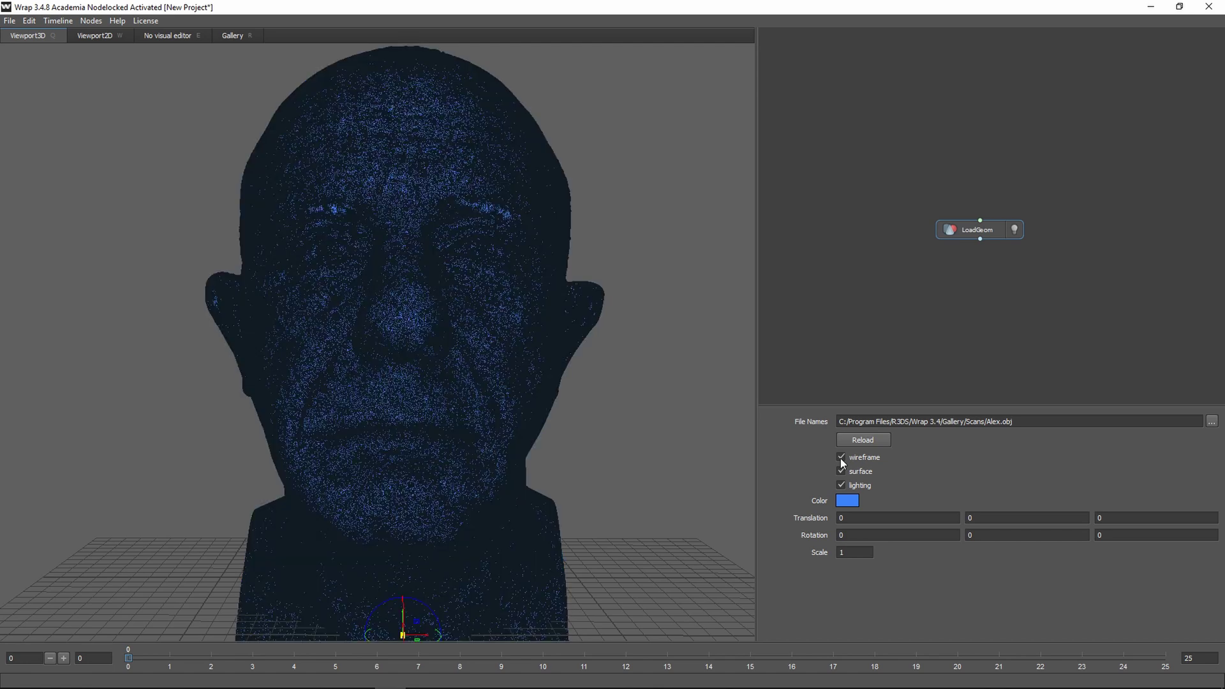
{"action": "left_click", "coordinate": [840, 457]}
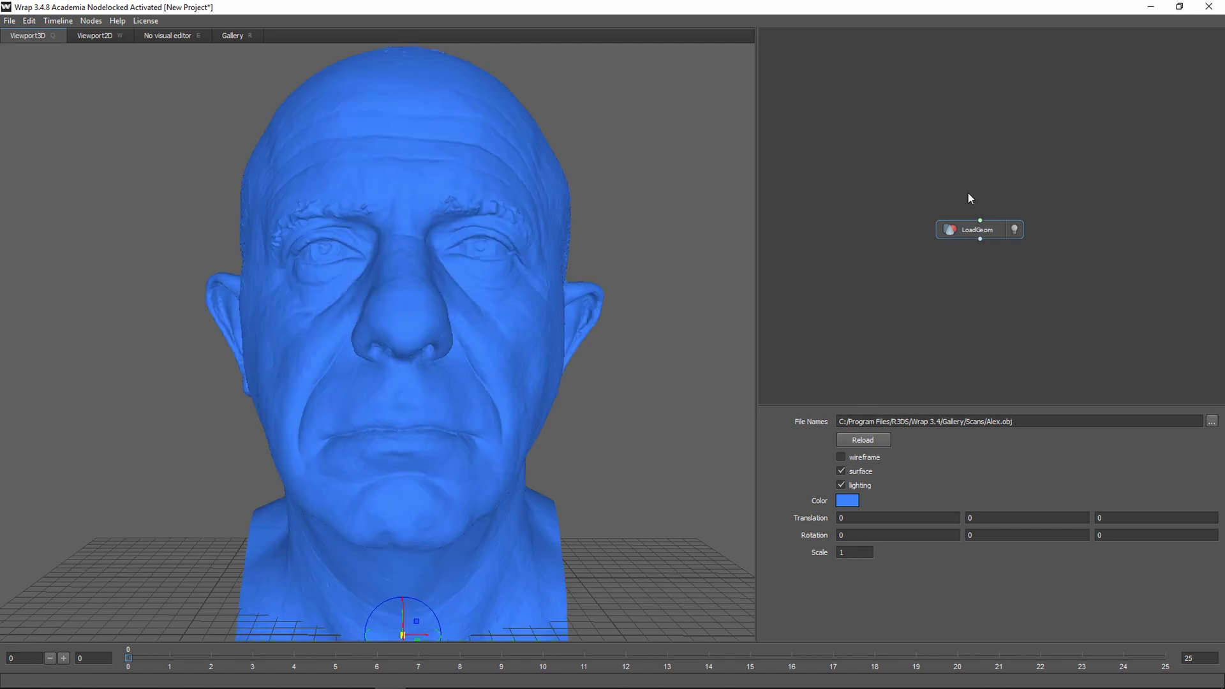
Add a LoadImage node, load Alex.png from the Scans folder, and connect it to the scan's LoadGeom node.
{"action": "right_click", "coordinate": [967, 153]}
{"action": "mouse_move", "coordinate": [982, 181]}
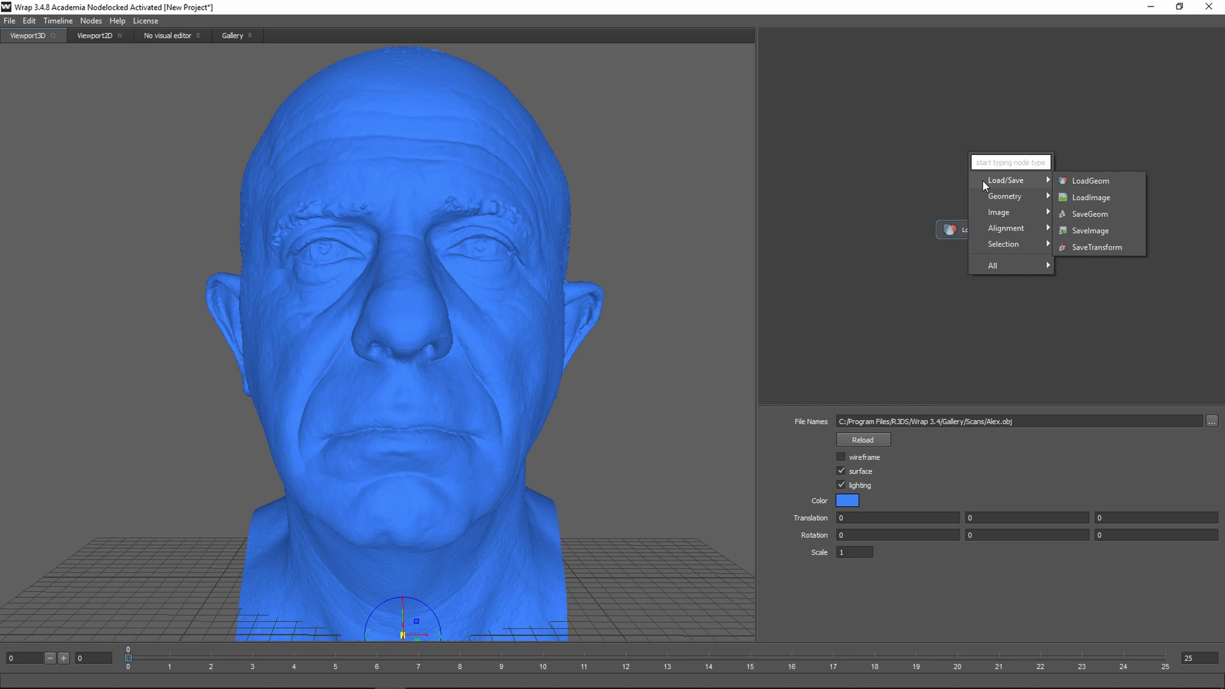
{"action": "left_click", "coordinate": [1084, 193]}
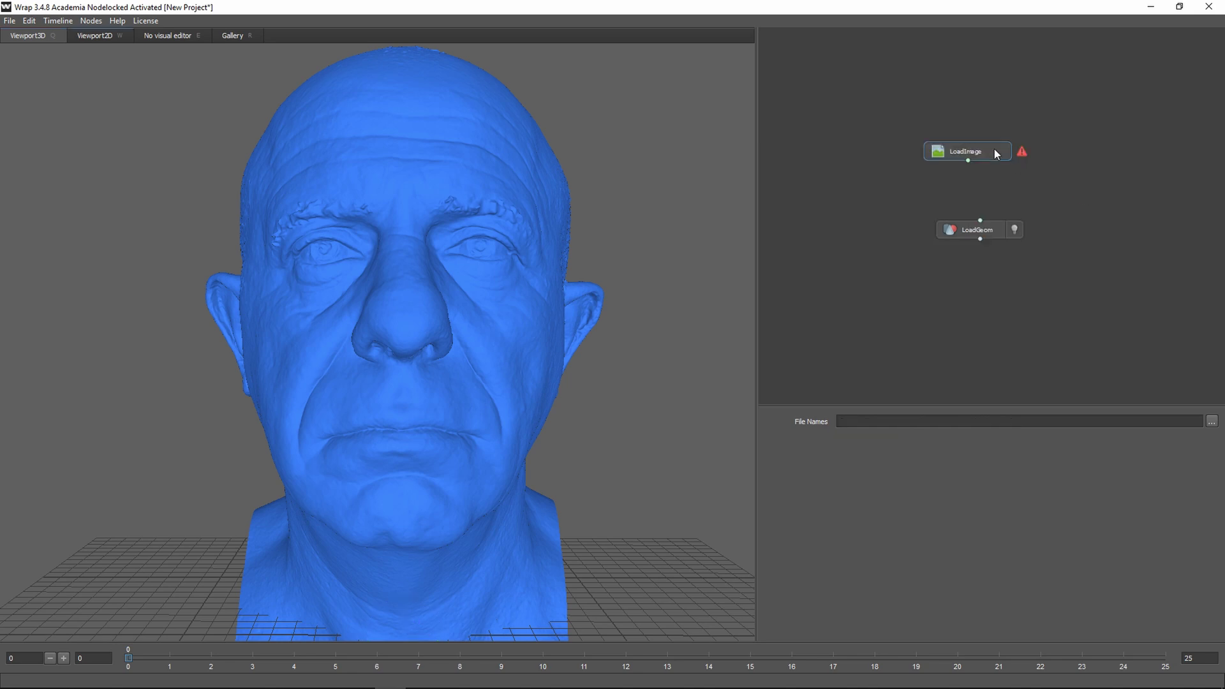
{"action": "left_click", "coordinate": [1211, 421]}
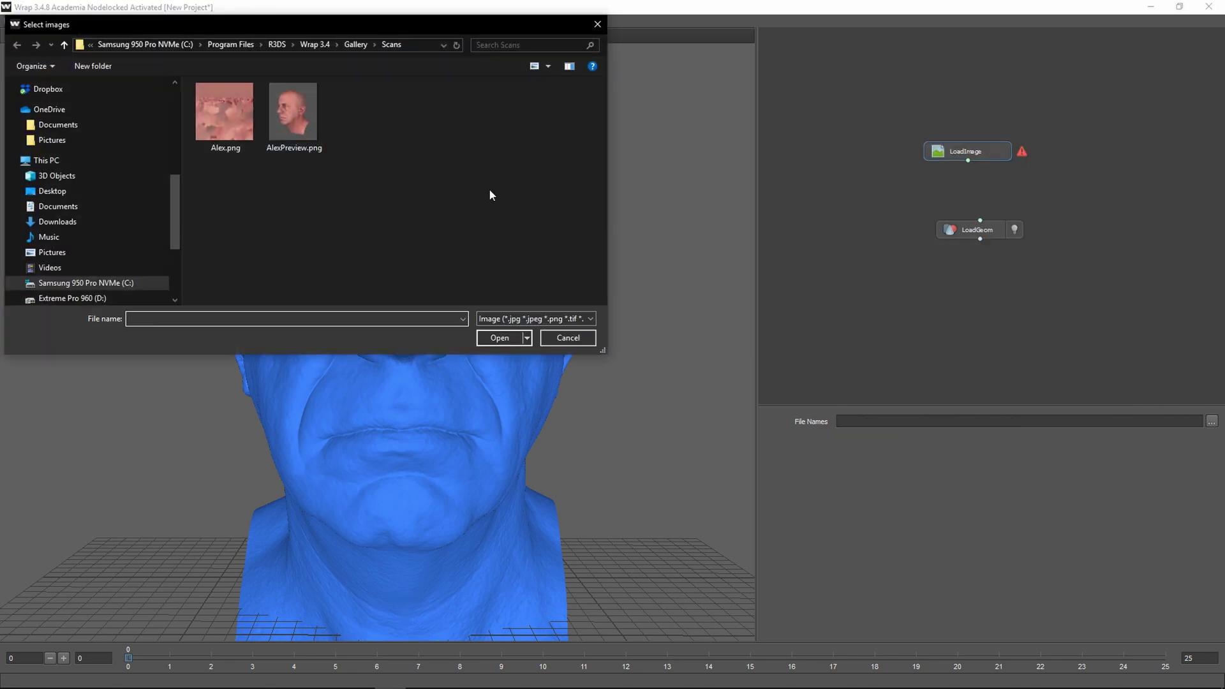
{"action": "left_click", "coordinate": [217, 118]}
{"action": "left_click", "coordinate": [488, 340]}
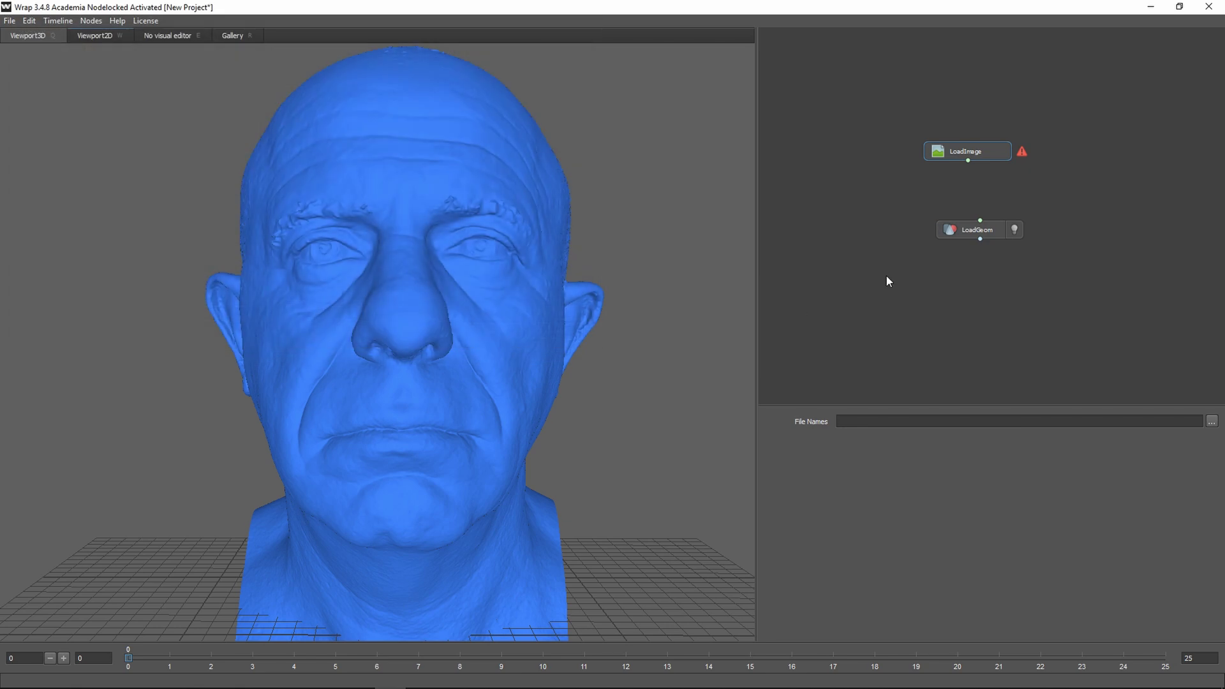
{"action": "left_click_drag", "start_coordinate": [981, 156], "coordinate": [978, 216]}
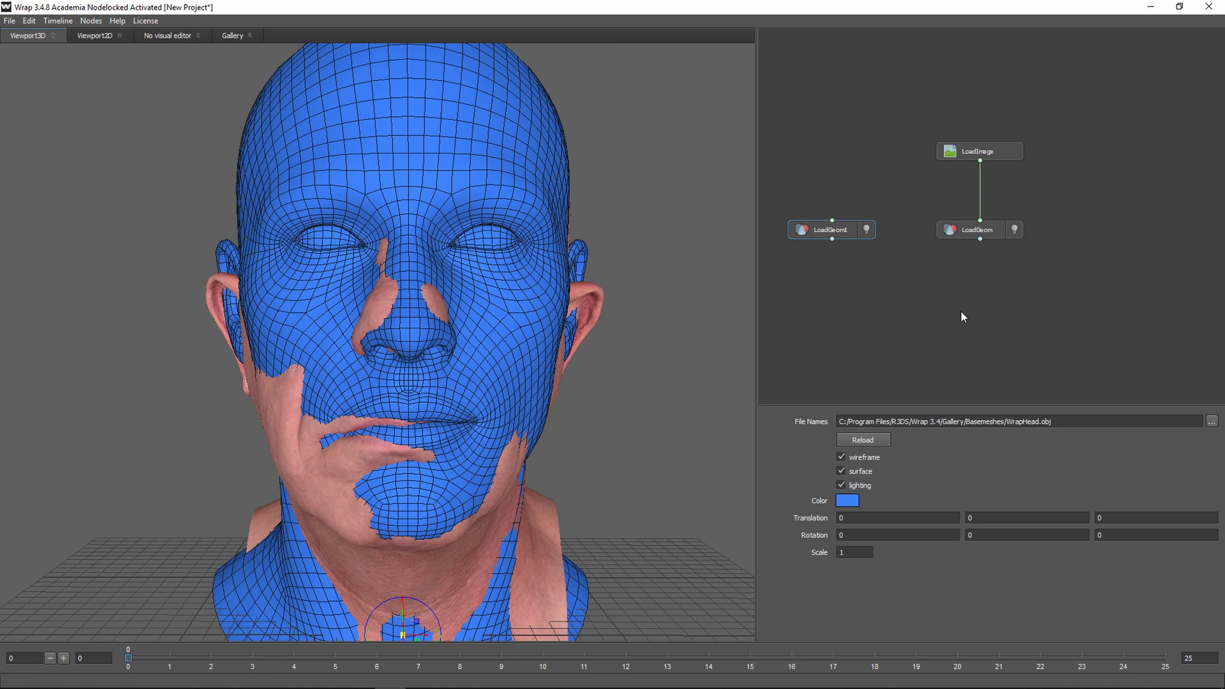
Toggle the visibility of the LoadGeom1 base mesh and the LoadGeom scan to compare them, leaving only the scan displayed.
{"action": "left_click", "coordinate": [865, 230]}
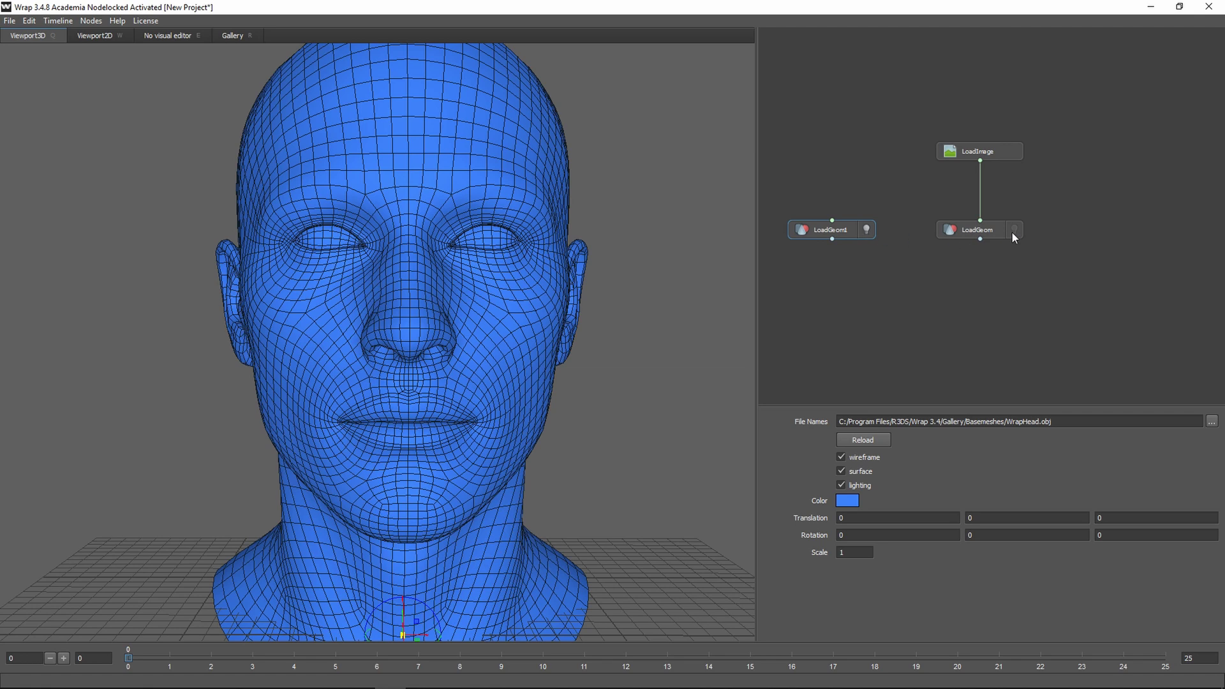
{"action": "left_click", "coordinate": [1013, 231]}
{"action": "left_click", "coordinate": [866, 230]}
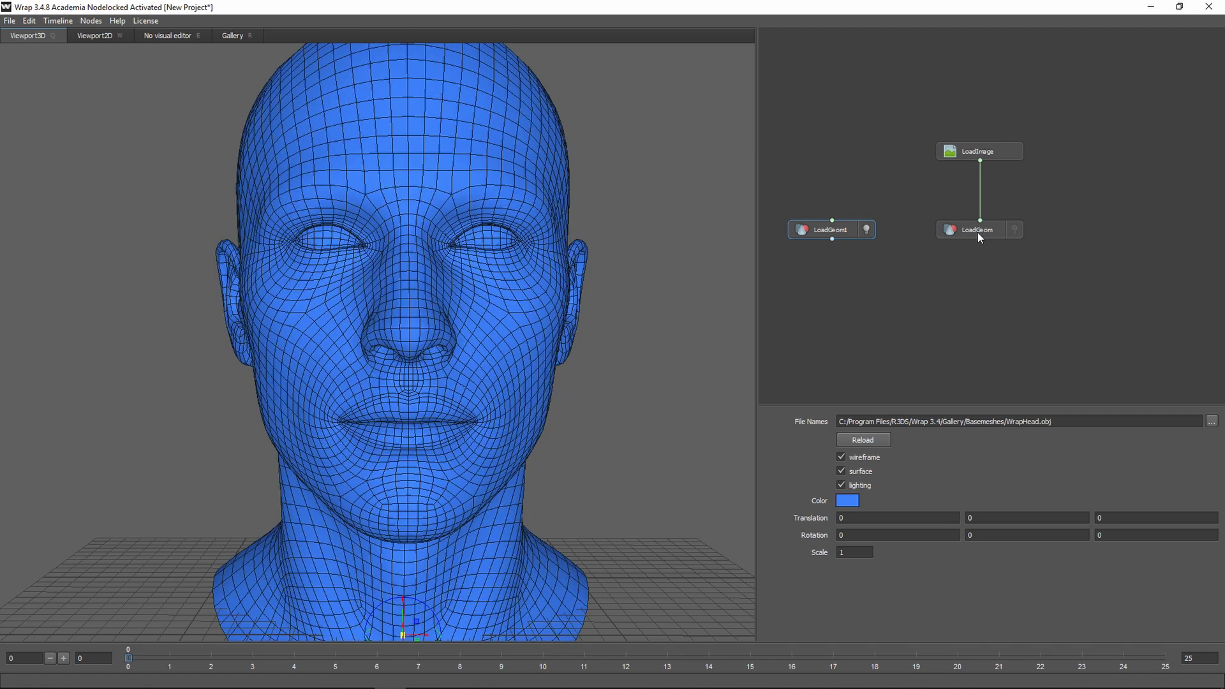
{"action": "left_click", "coordinate": [1013, 231]}
{"action": "left_click", "coordinate": [1012, 230]}
{"action": "left_click", "coordinate": [1013, 230]}
{"action": "left_click", "coordinate": [1013, 231]}
{"action": "left_click", "coordinate": [1013, 230]}
{"action": "left_click", "coordinate": [867, 230]}
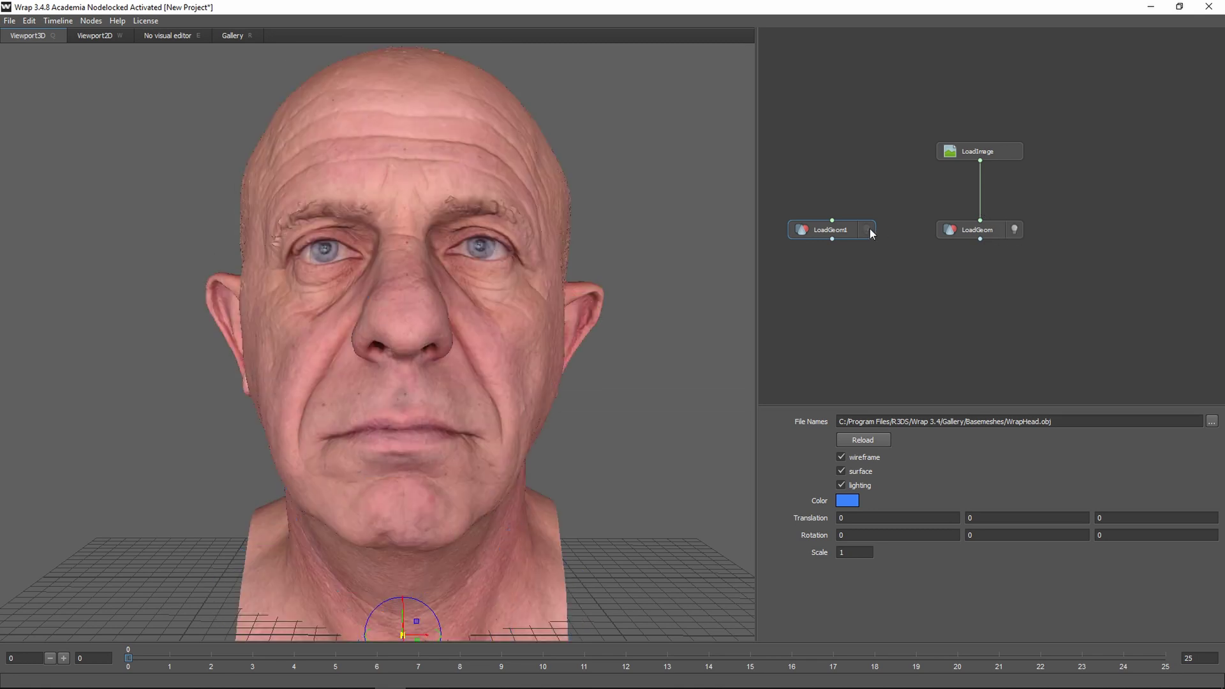
Disconnect the LoadImage node from the scan's LoadGeom node and briefly toggle the base mesh's visibility.
{"action": "right_click", "coordinate": [979, 196]}
{"action": "left_click", "coordinate": [1004, 204]}
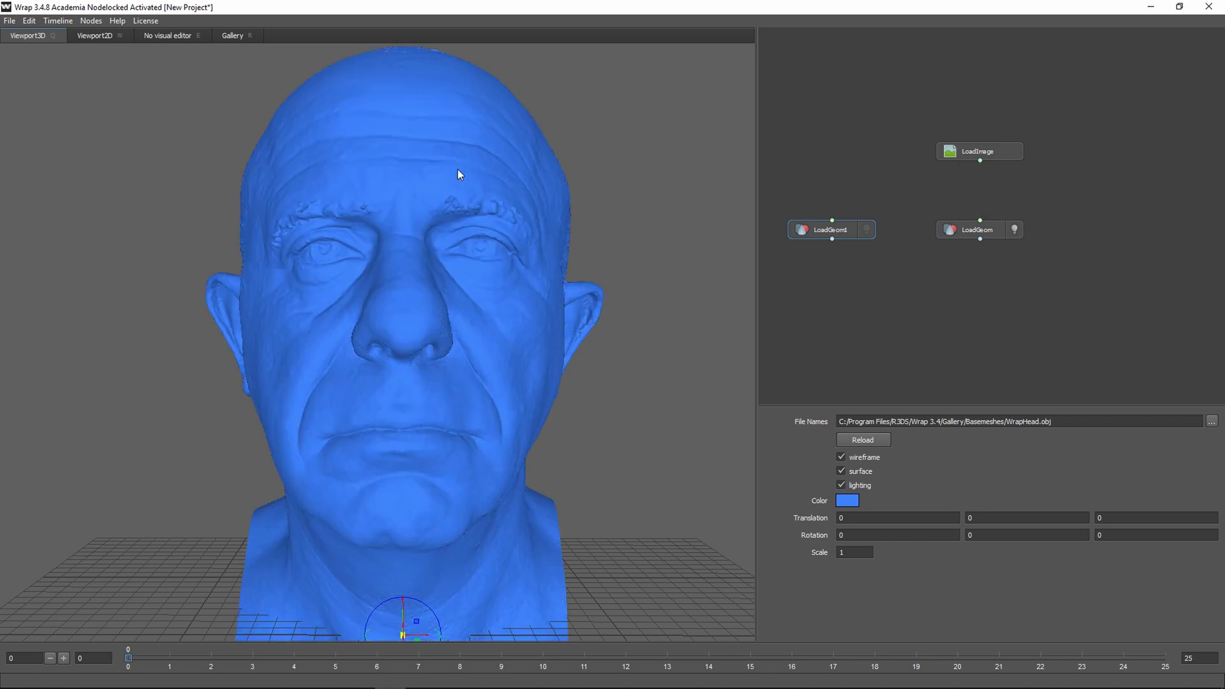
{"action": "left_click", "coordinate": [866, 229]}
{"action": "left_click", "coordinate": [866, 230]}
Rename the base mesh node to LoadGeom1_dest.
{"action": "double_click", "coordinate": [829, 232]}
{"action": "key", "text": "End"}
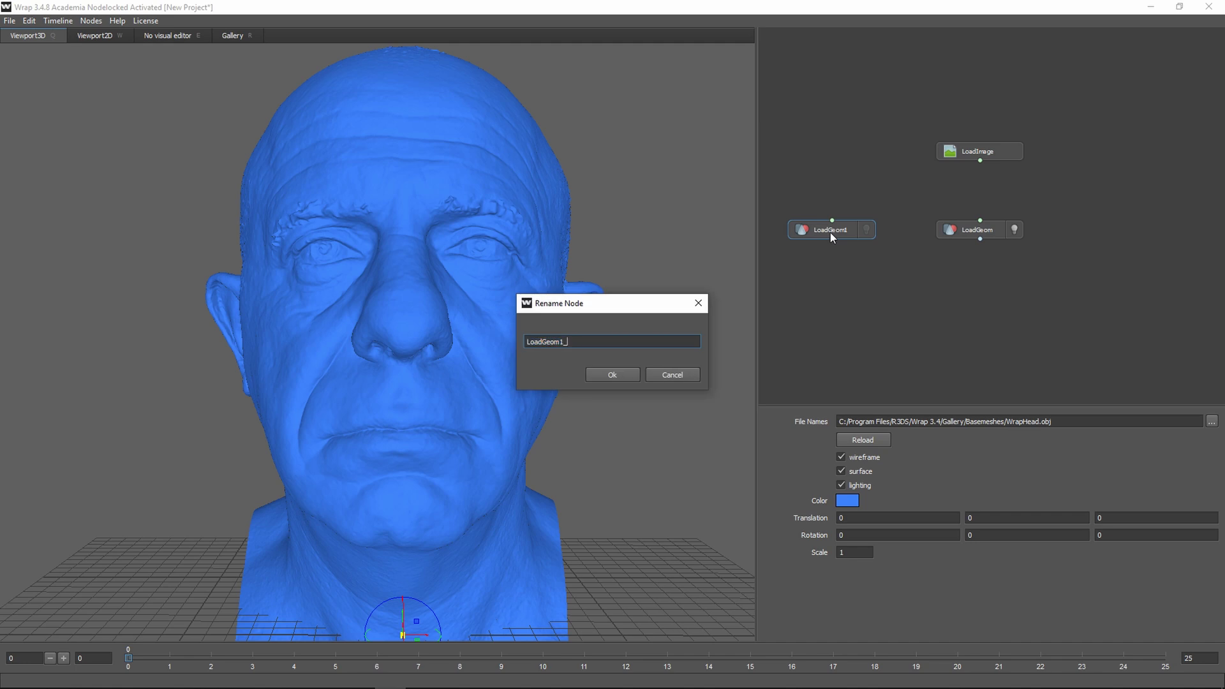
{"action": "type", "text": "_dest"}
{"action": "key", "text": "Return"}
Rename the Alex scan node to LoadGeom_source and display the scan and base mesh together.
{"action": "left_click", "coordinate": [963, 233]}
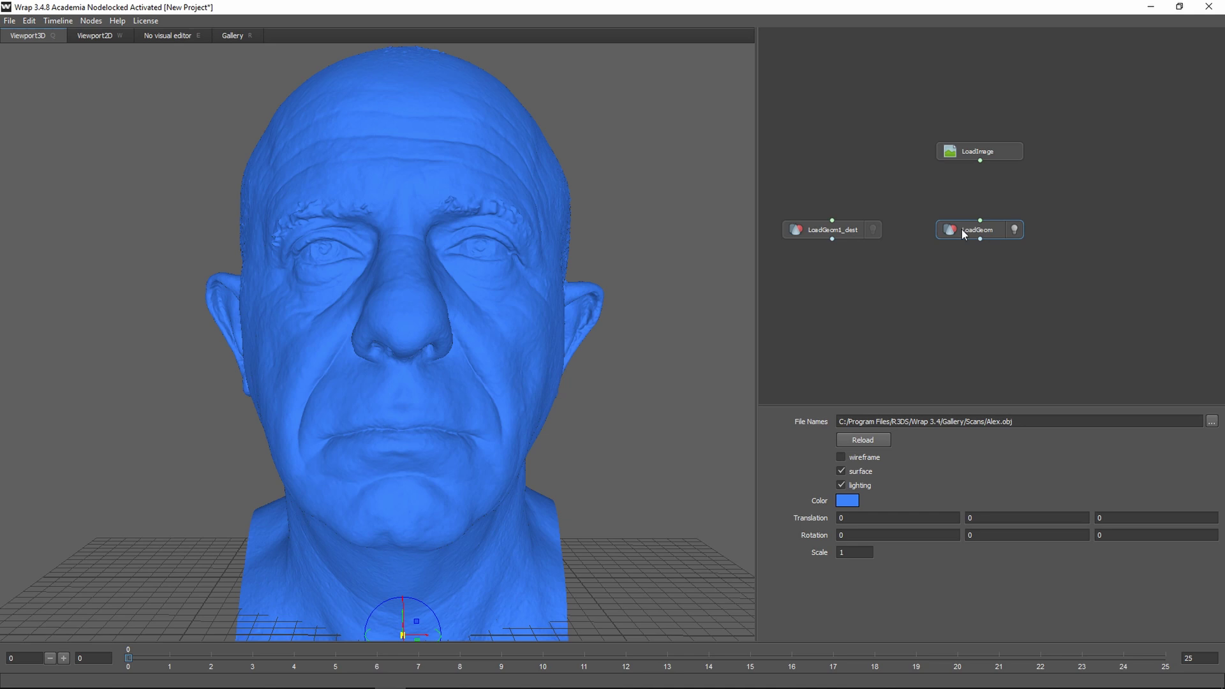
{"action": "double_click", "coordinate": [961, 228]}
{"action": "key", "text": "End"}
{"action": "type", "text": "_sour"}
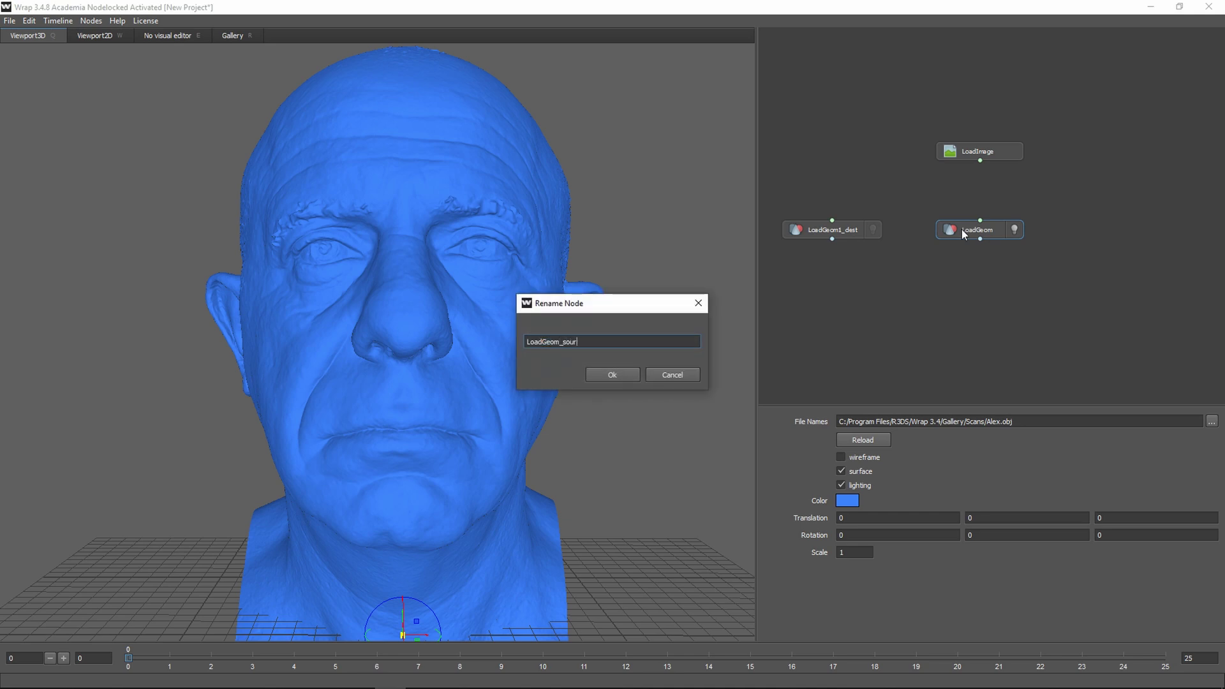
{"action": "type", "text": "ce"}
{"action": "key", "text": "Return"}
{"action": "left_click", "coordinate": [909, 294]}
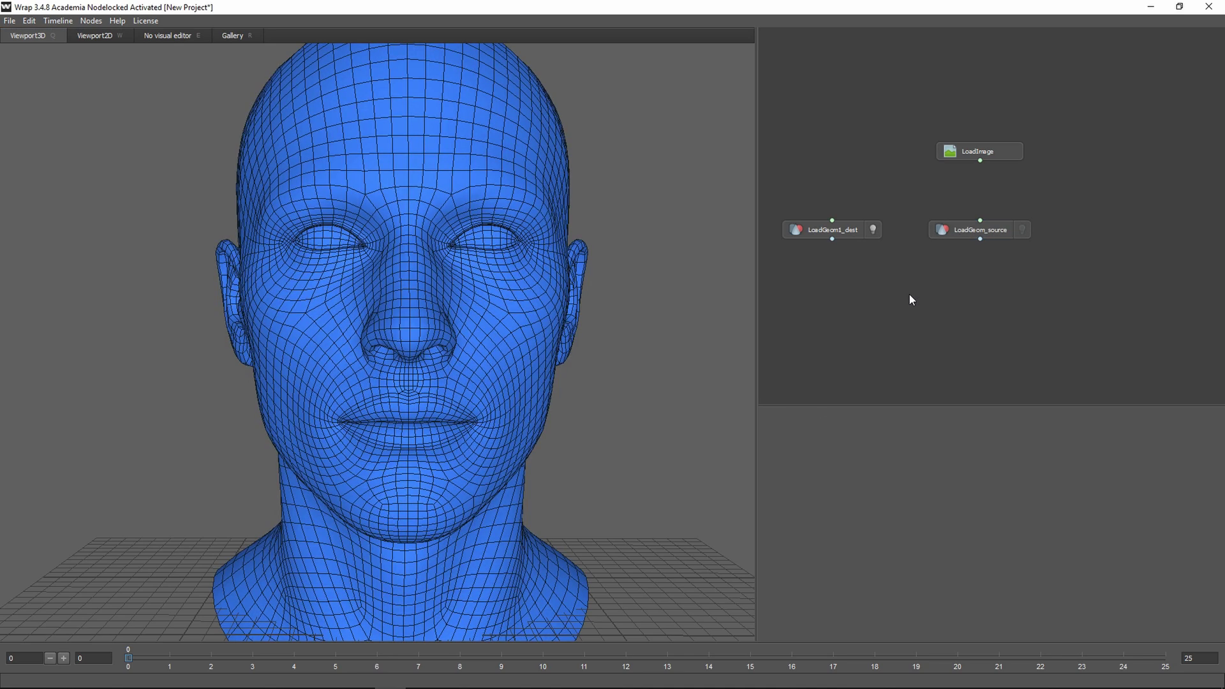
{"action": "left_click", "coordinate": [1027, 231]}
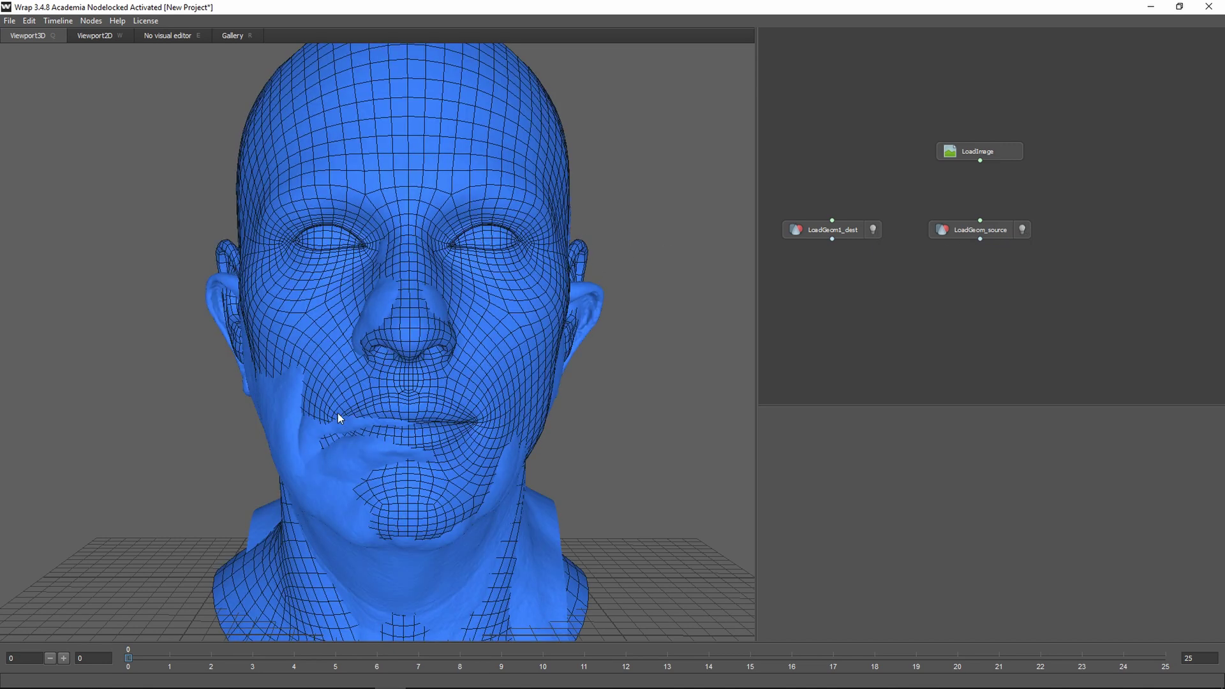
Set the LoadGeom_source node's translation to 2.4 in X and 0.4 in Y.
{"action": "left_click", "coordinate": [985, 232]}
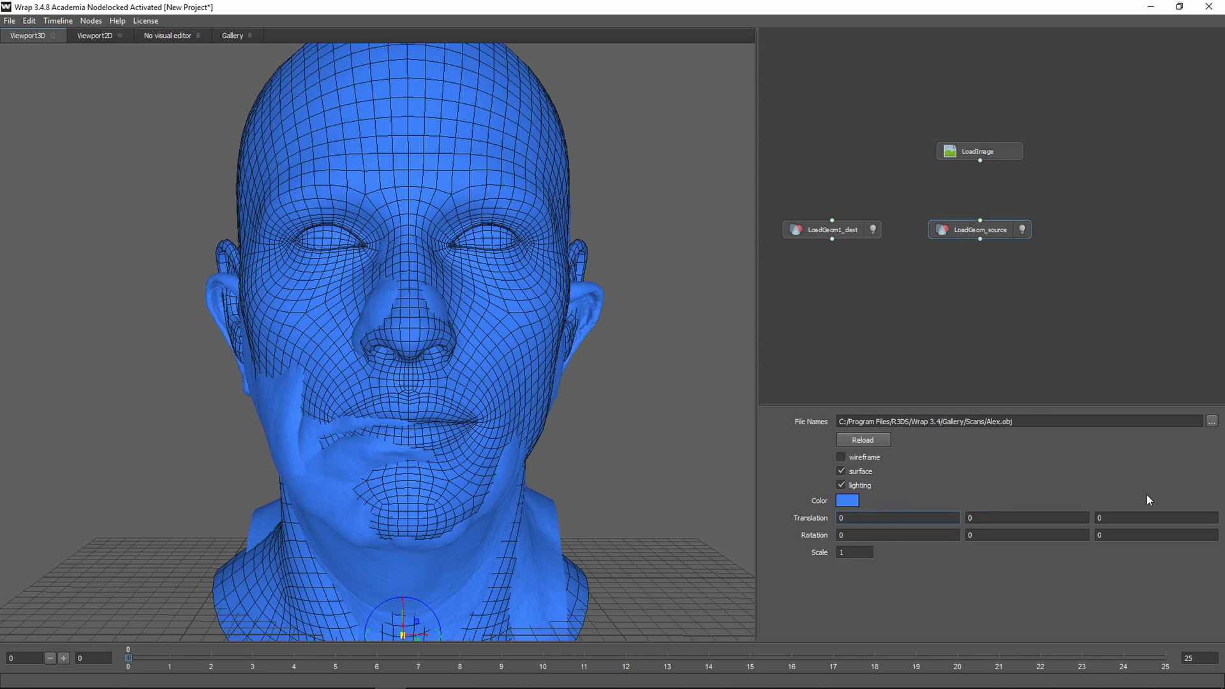
{"action": "scroll", "coordinate": [915, 513], "scroll_direction": "up", "scroll_amount": 20}
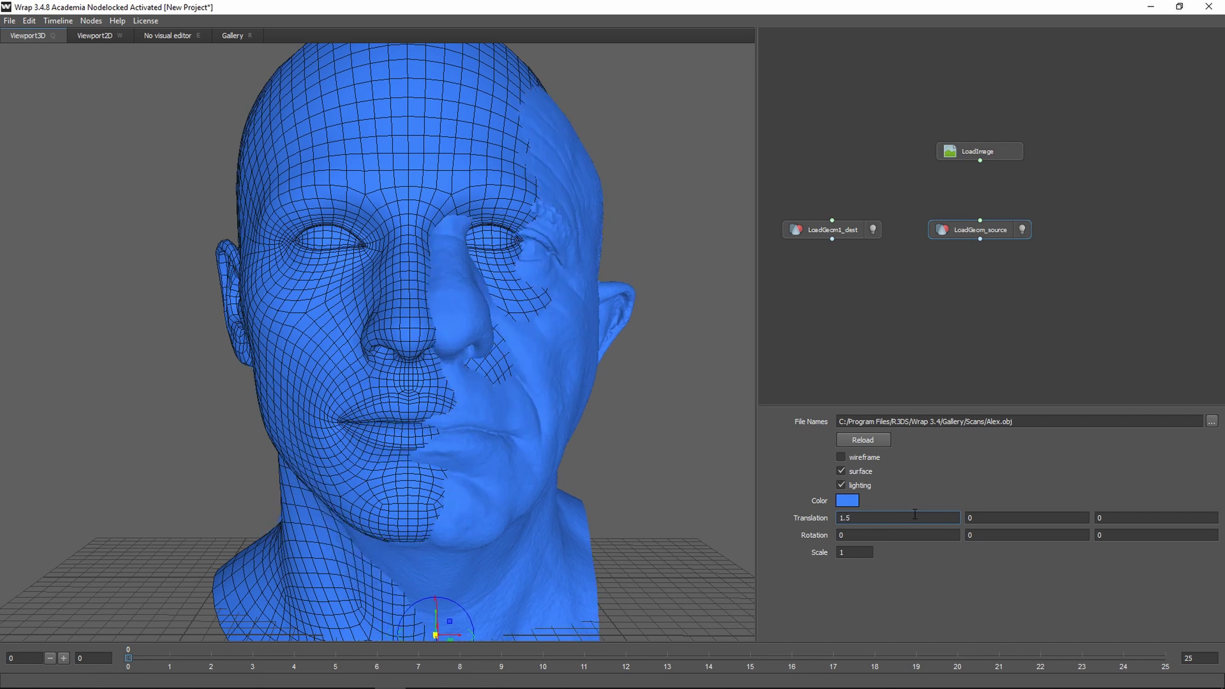
{"action": "scroll", "coordinate": [915, 513], "scroll_direction": "up", "scroll_amount": 4}
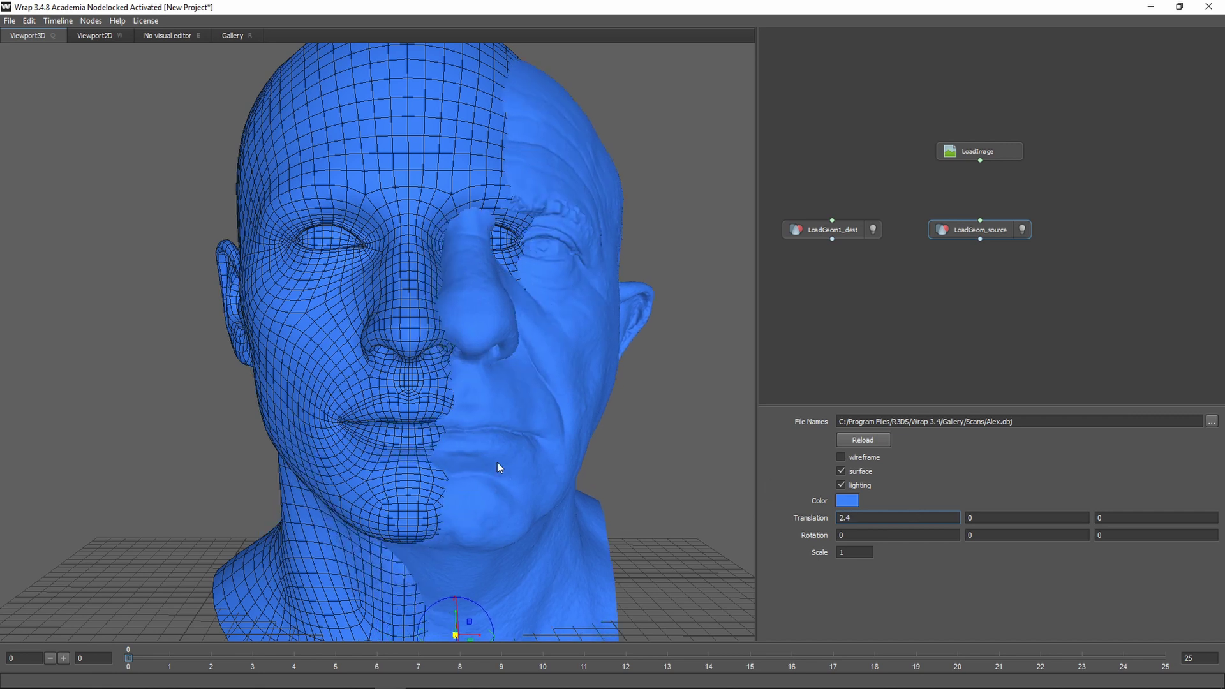
{"action": "left_click", "coordinate": [986, 521]}
{"action": "scroll", "coordinate": [986, 522], "scroll_direction": "up", "scroll_amount": 3}
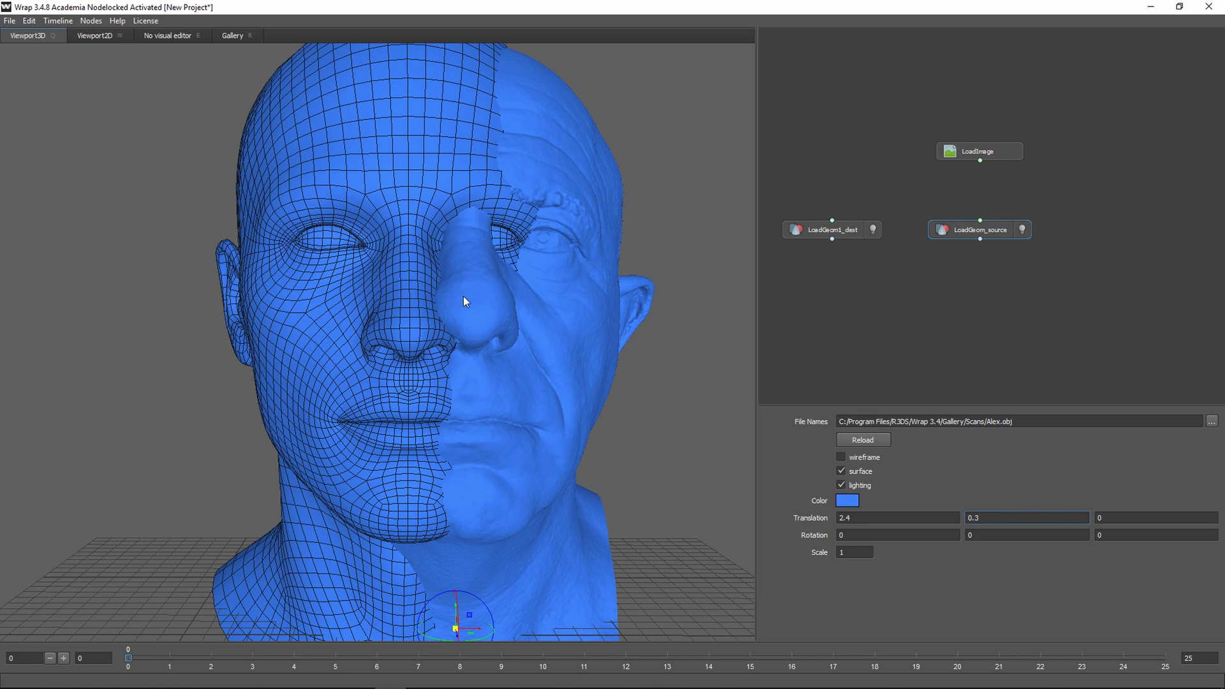
{"action": "scroll", "coordinate": [1014, 520], "scroll_direction": "up", "scroll_amount": 1}
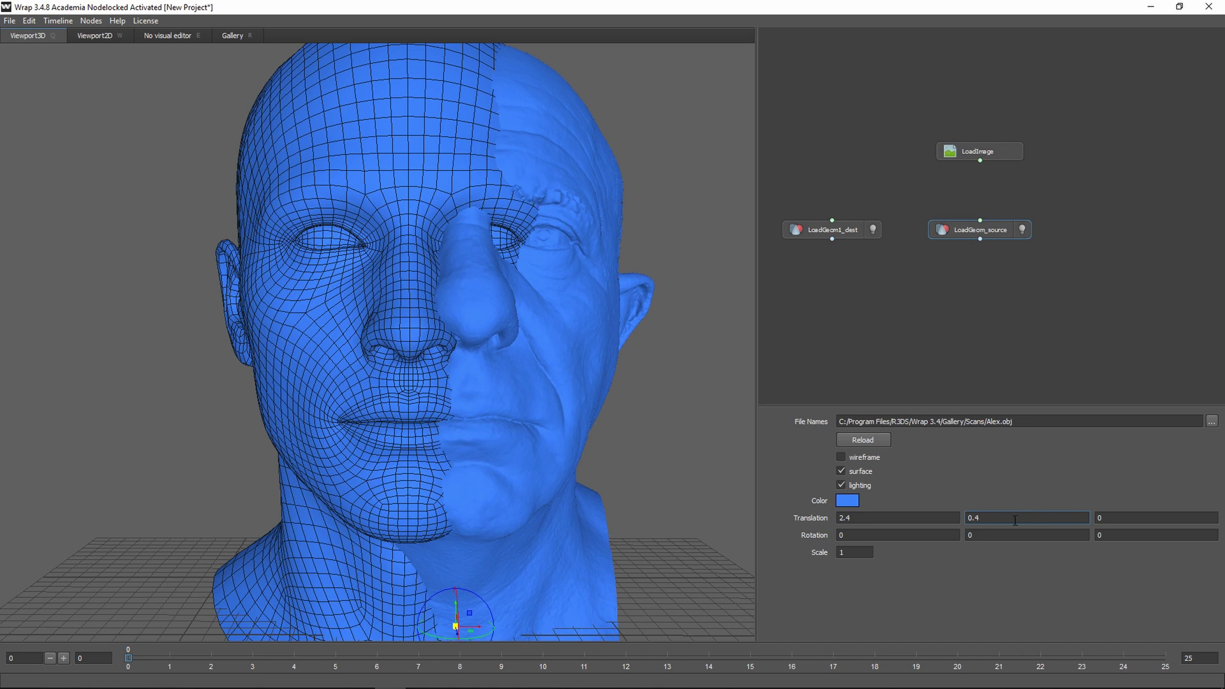
Set the LoadGeom_source node's X translation to 0.2 and its Z translation to 0.6.
{"action": "left_click", "coordinate": [890, 517]}
{"action": "scroll", "coordinate": [891, 516], "scroll_direction": "down", "scroll_amount": 19}
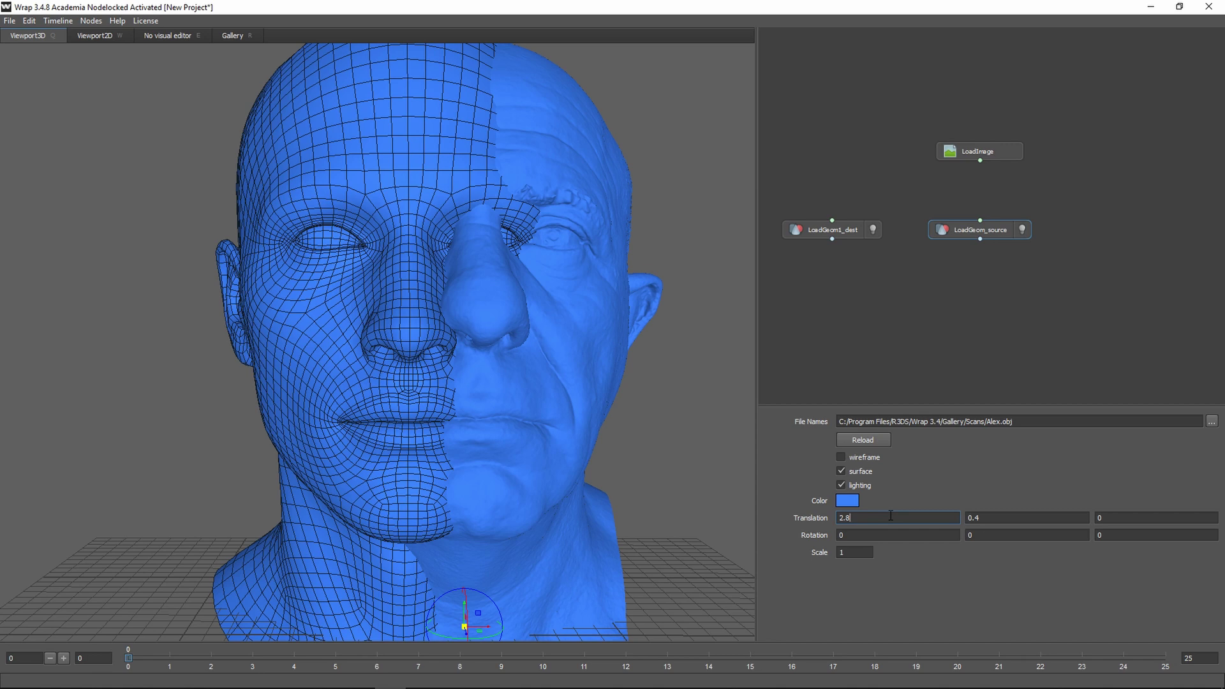
{"action": "scroll", "coordinate": [891, 516], "scroll_direction": "down", "scroll_amount": 3}
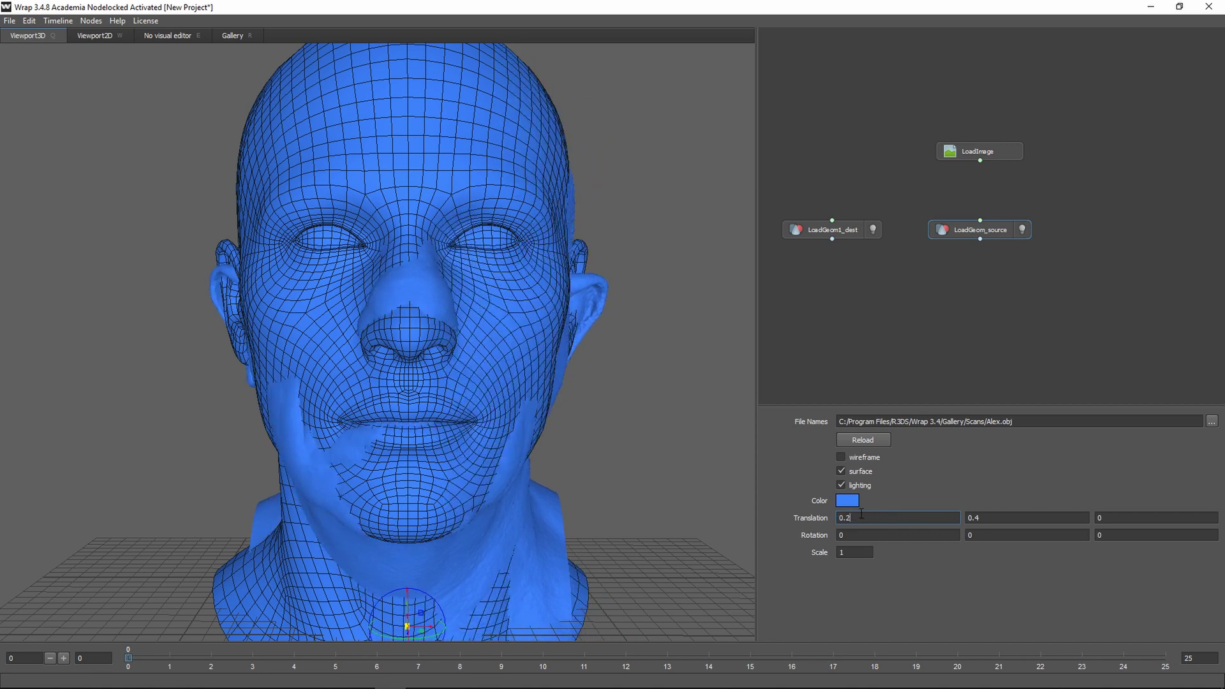
{"action": "scroll", "coordinate": [1124, 518], "scroll_direction": "up", "scroll_amount": 7}
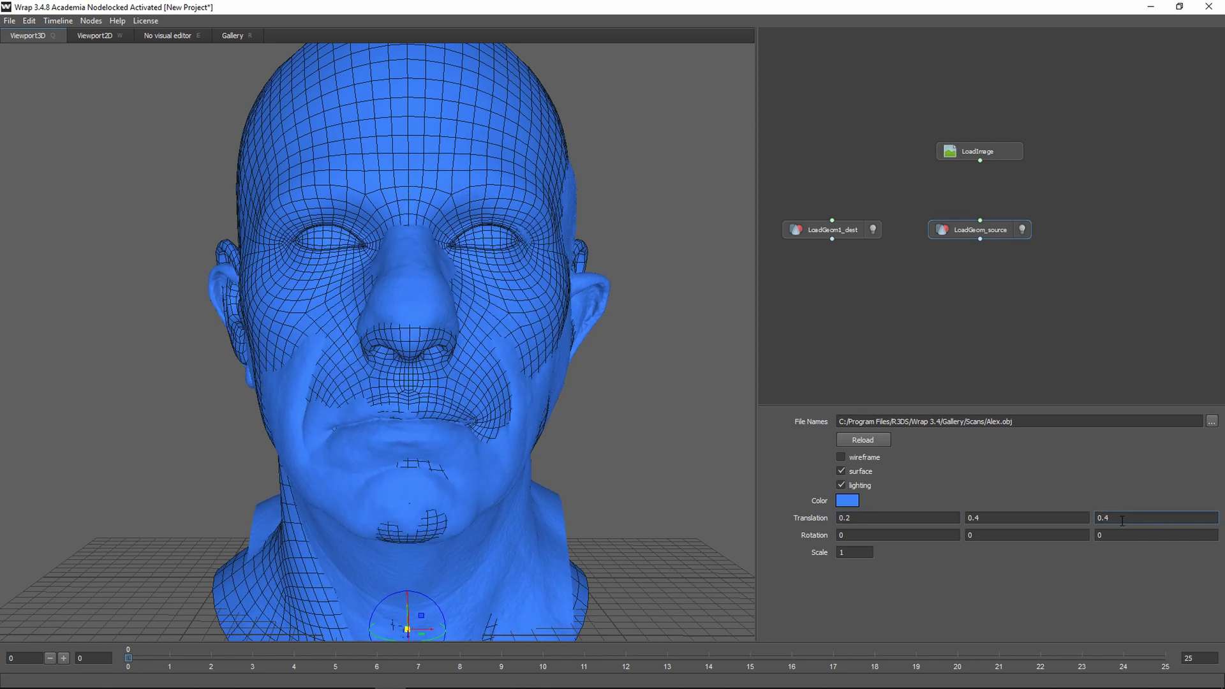
{"action": "scroll", "coordinate": [1121, 520], "scroll_direction": "down", "scroll_amount": 1}
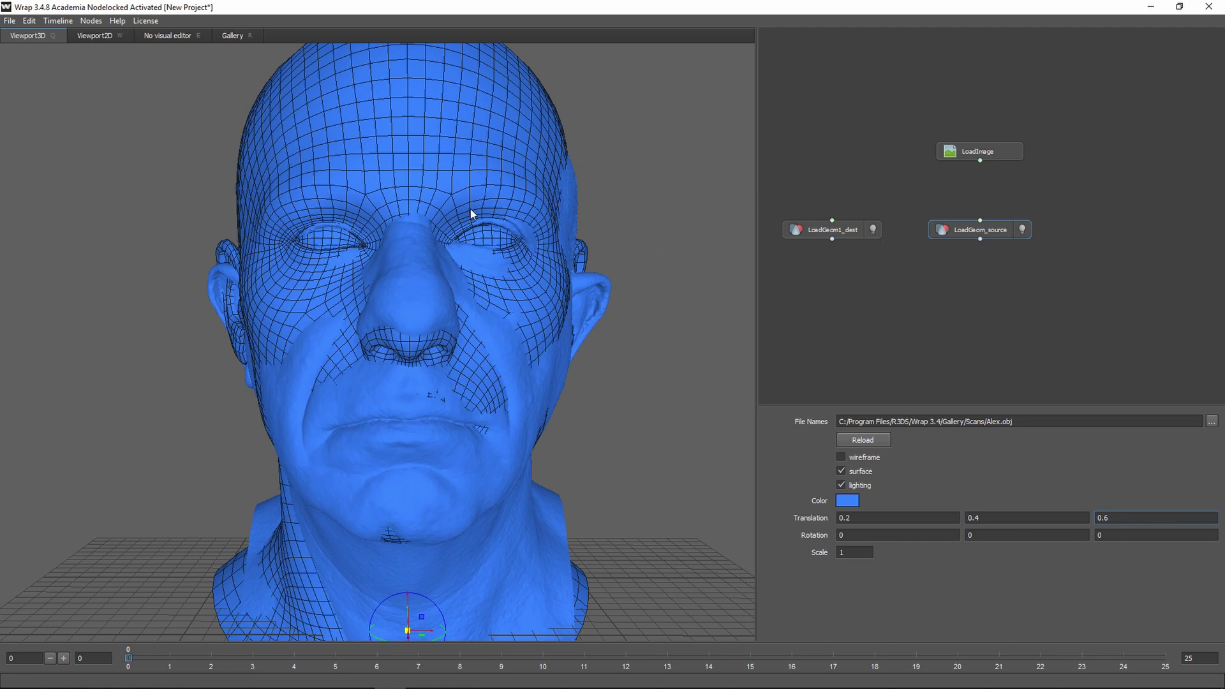
Add a SelectPointPairs node and connect LoadGeom1_dest to its left input and LoadGeom_source to its right input.
{"action": "right_click", "coordinate": [921, 300]}
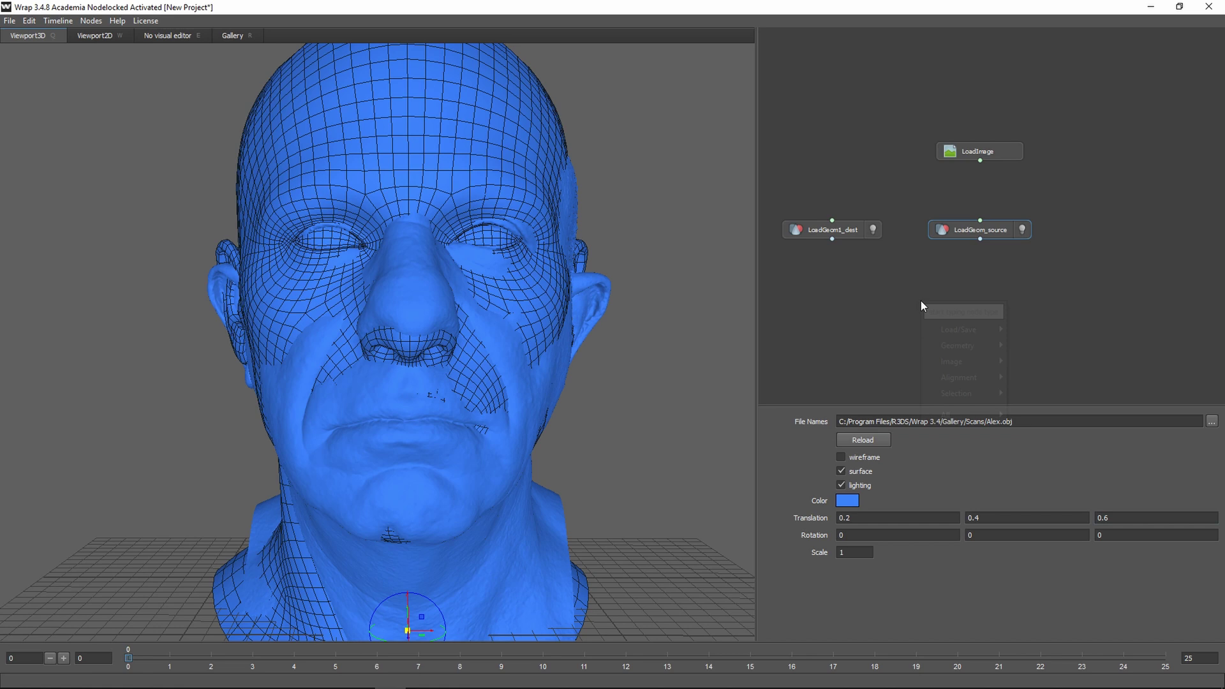
{"action": "mouse_move", "coordinate": [944, 396]}
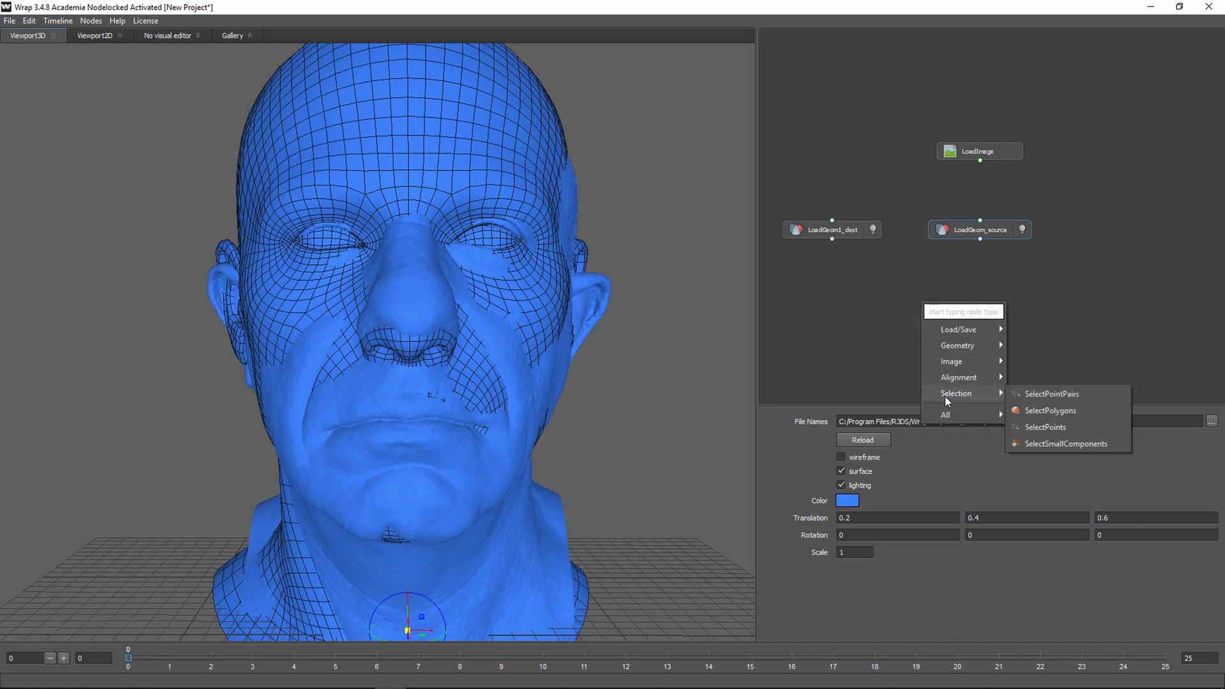
{"action": "left_click", "coordinate": [1073, 393]}
{"action": "left_click_drag", "start_coordinate": [920, 296], "coordinate": [832, 239]}
{"action": "left_click_drag", "start_coordinate": [979, 239], "coordinate": [924, 309]}
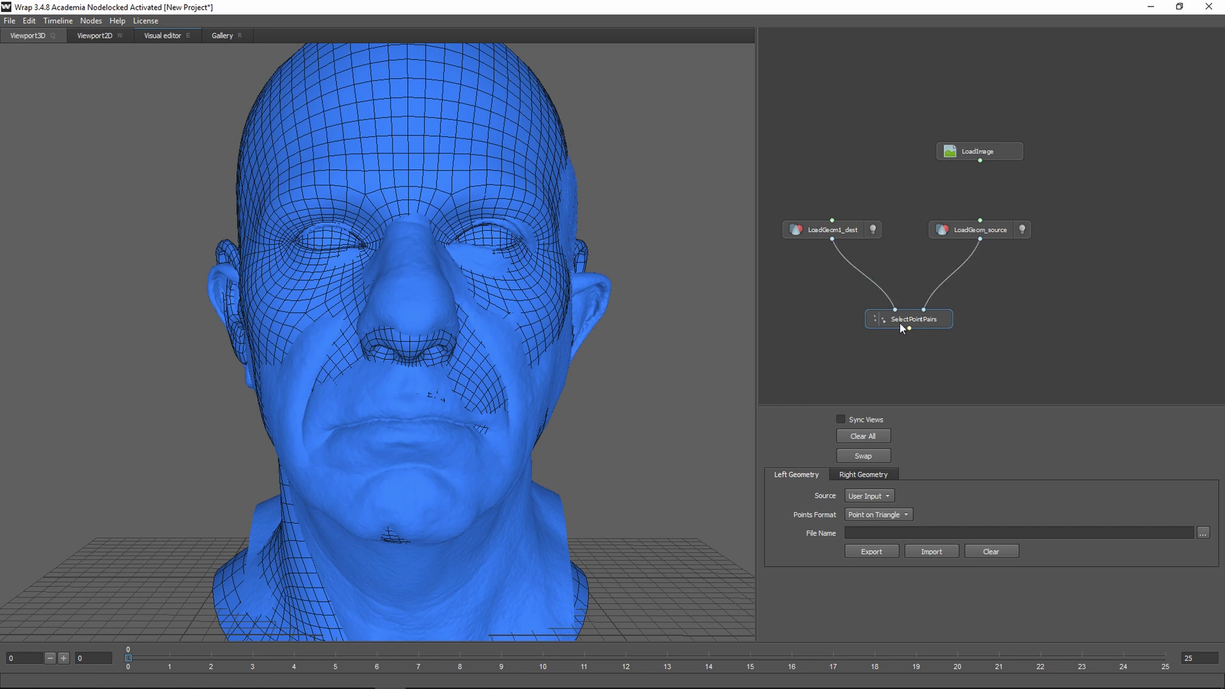
Enable Sync Views in the visual editor and place four matching point pairs at the corners and lids of the heads' right eyes.
{"action": "left_click", "coordinate": [164, 38]}
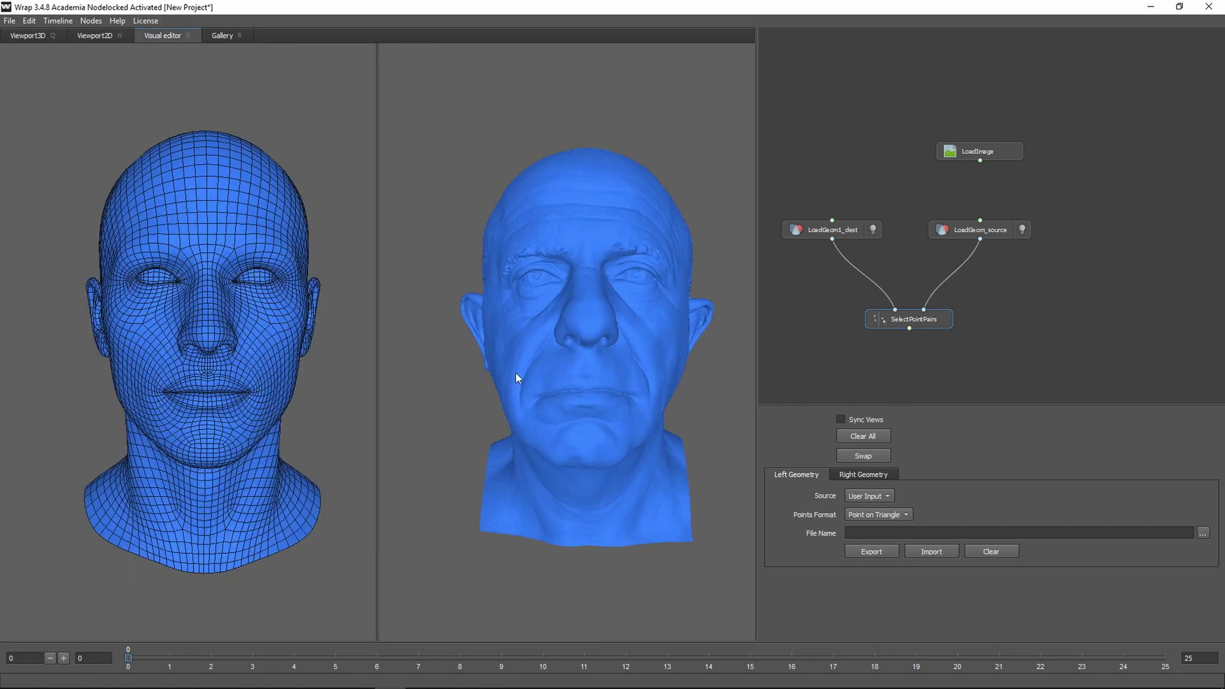
{"action": "left_click", "coordinate": [840, 420]}
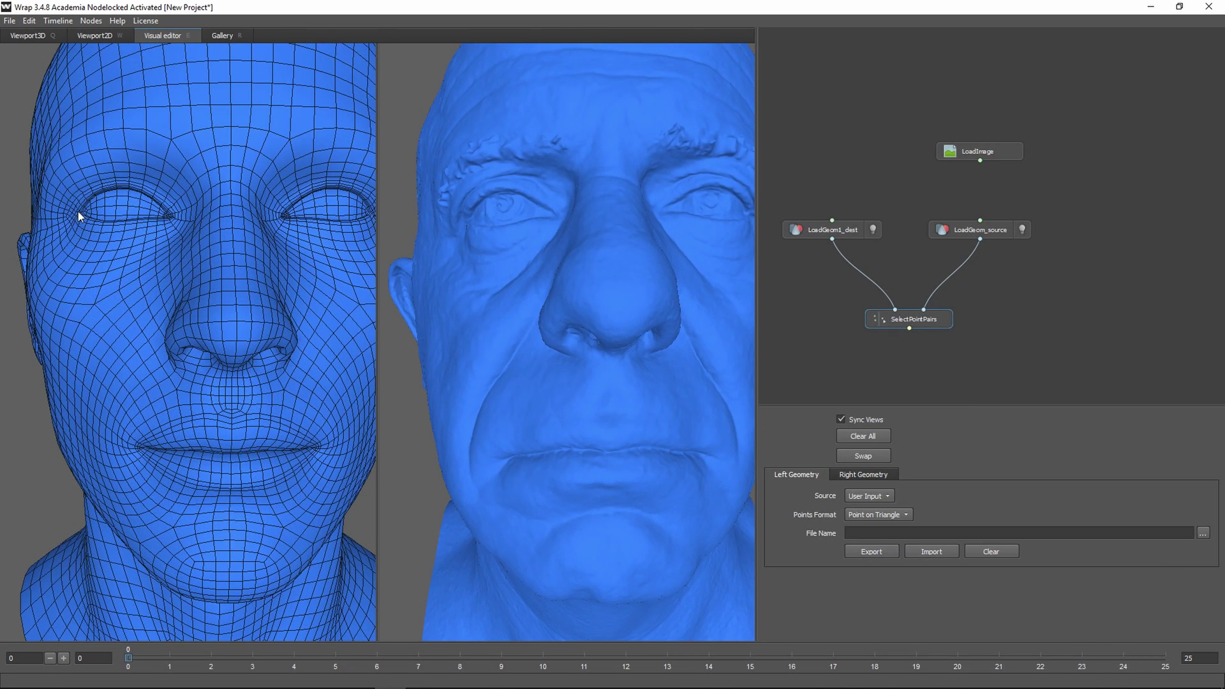
{"action": "left_click", "coordinate": [77, 212]}
{"action": "left_click", "coordinate": [468, 217]}
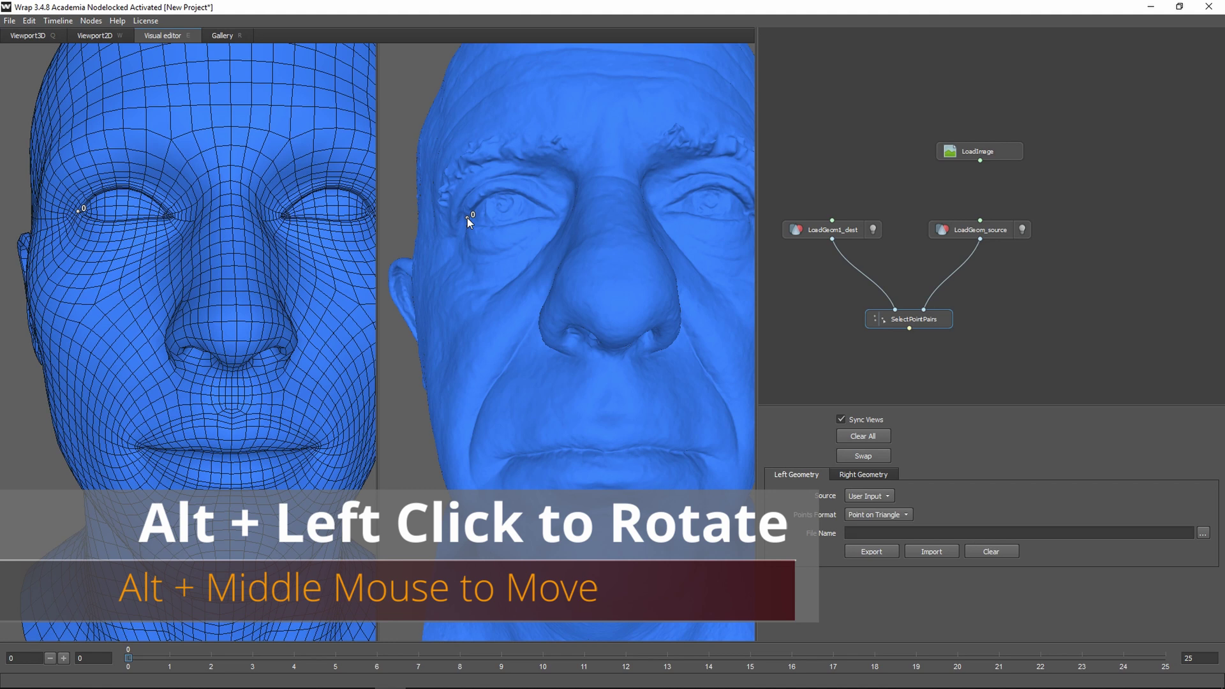
{"action": "left_click", "coordinate": [175, 217]}
{"action": "left_click", "coordinate": [560, 217]}
{"action": "left_click", "coordinate": [120, 220]}
{"action": "left_click", "coordinate": [499, 226]}
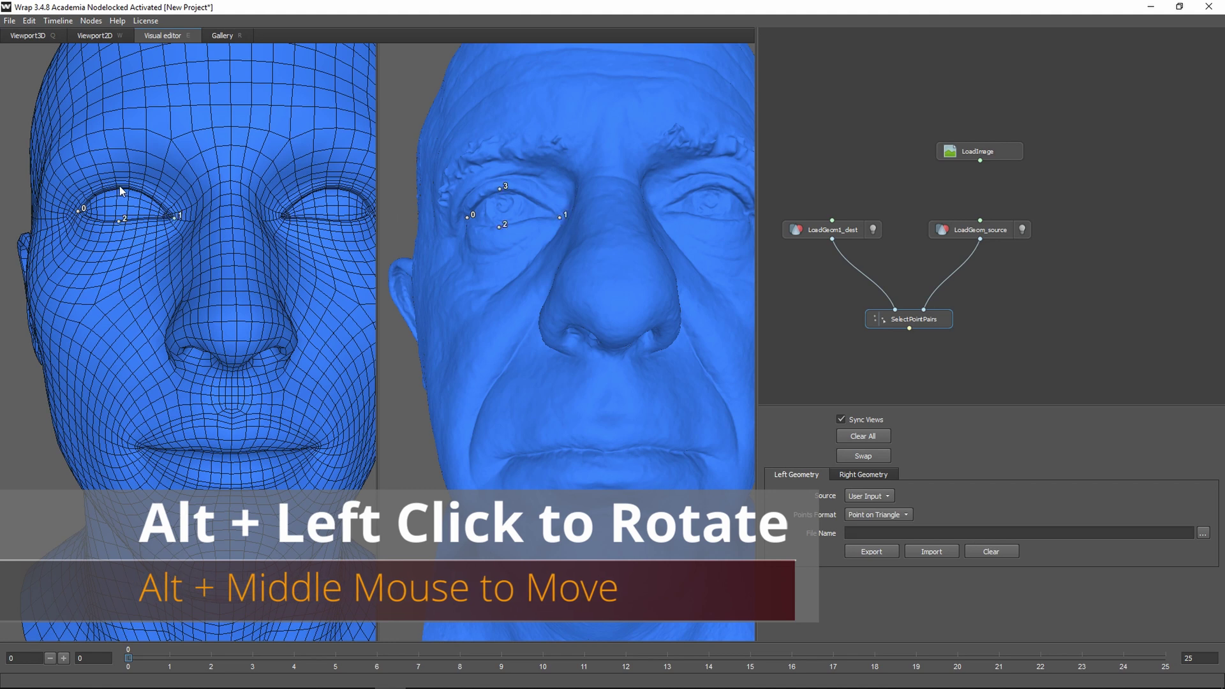
{"action": "left_click", "coordinate": [120, 185]}
{"action": "left_click", "coordinate": [500, 189]}
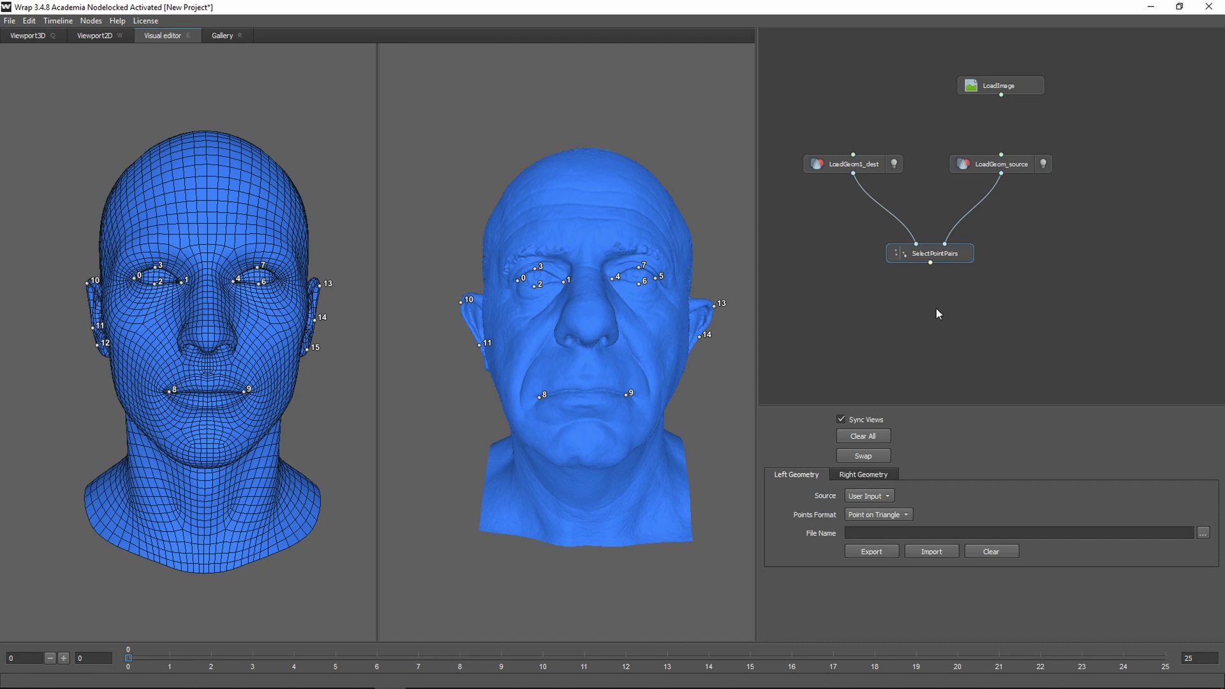
Add a Wrapping node below SelectPointPairs and connect LoadGeom1_dest to its first geometry input.
{"action": "right_click", "coordinate": [936, 308]}
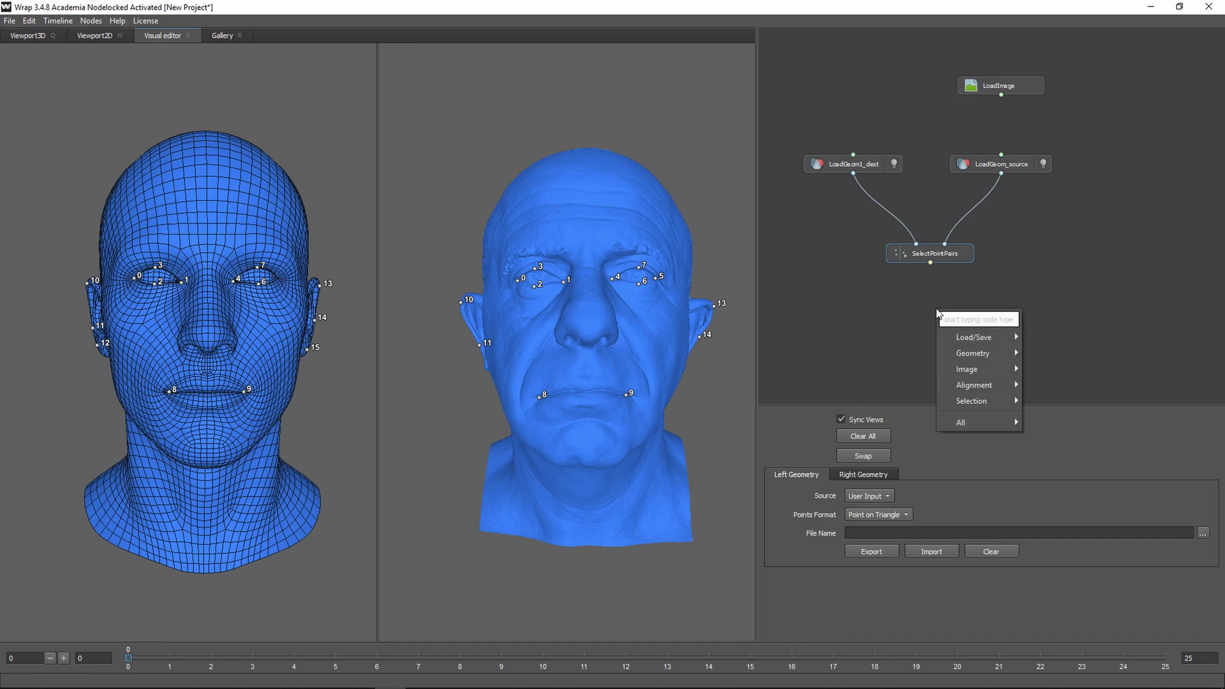
{"action": "type", "text": "wrap"}
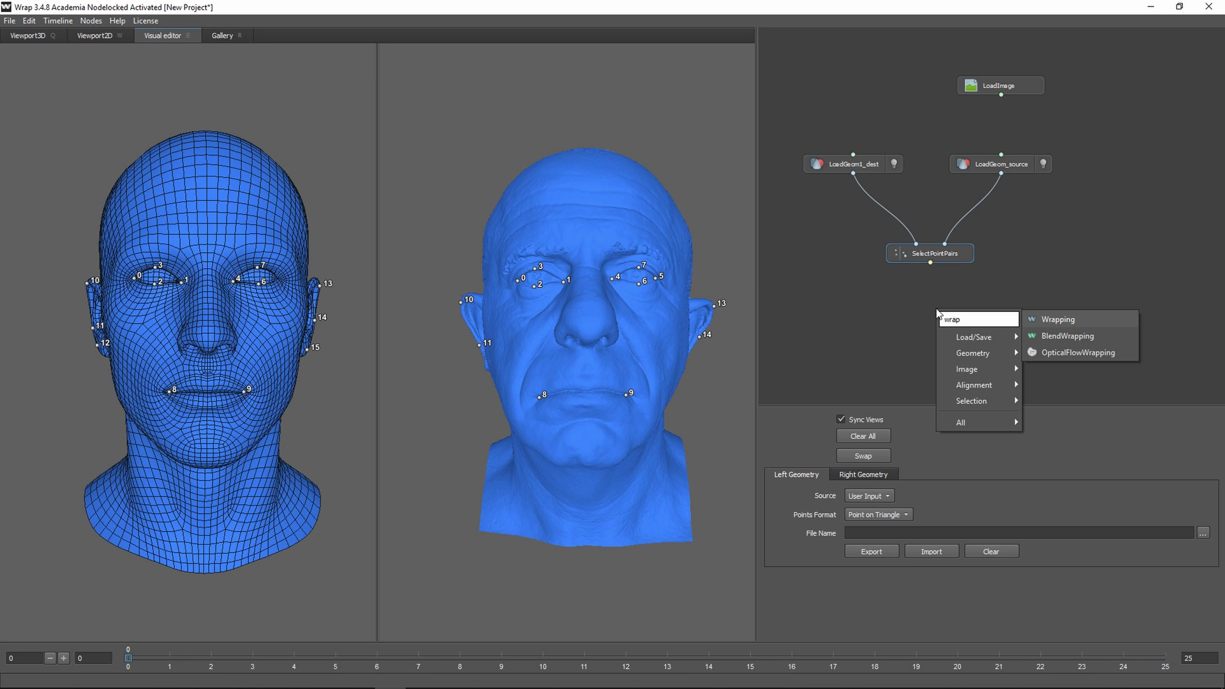
{"action": "left_click", "coordinate": [1067, 320]}
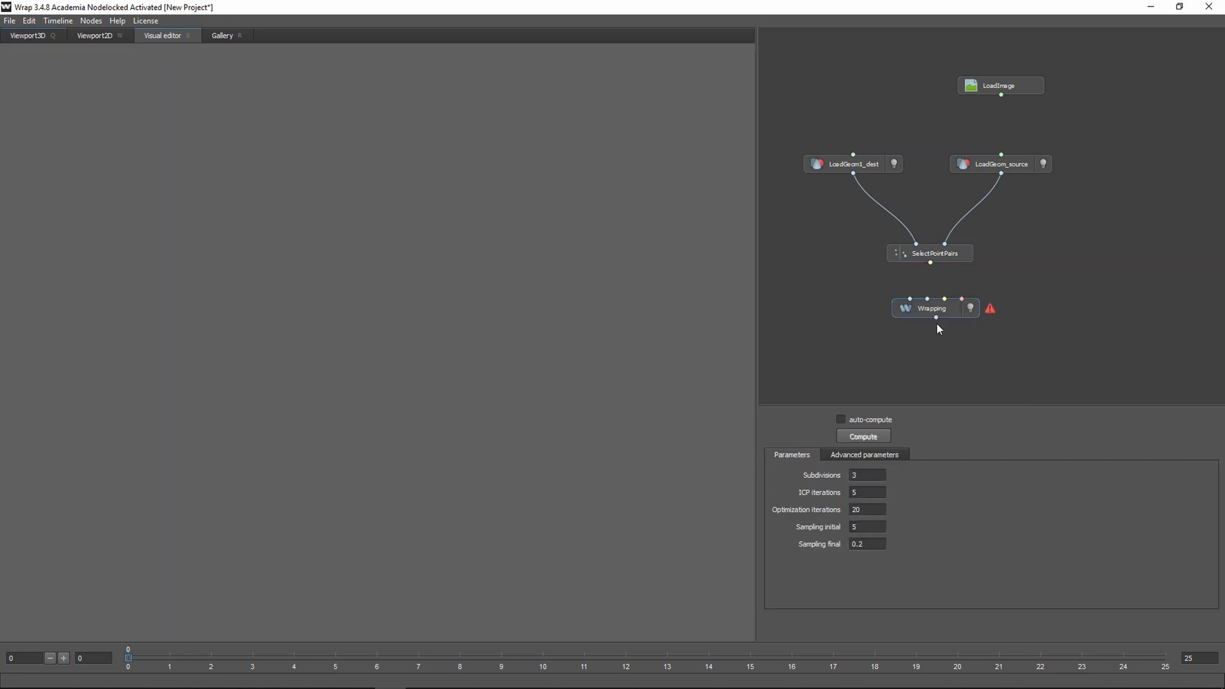
{"action": "left_click_drag", "start_coordinate": [928, 310], "coordinate": [853, 173]}
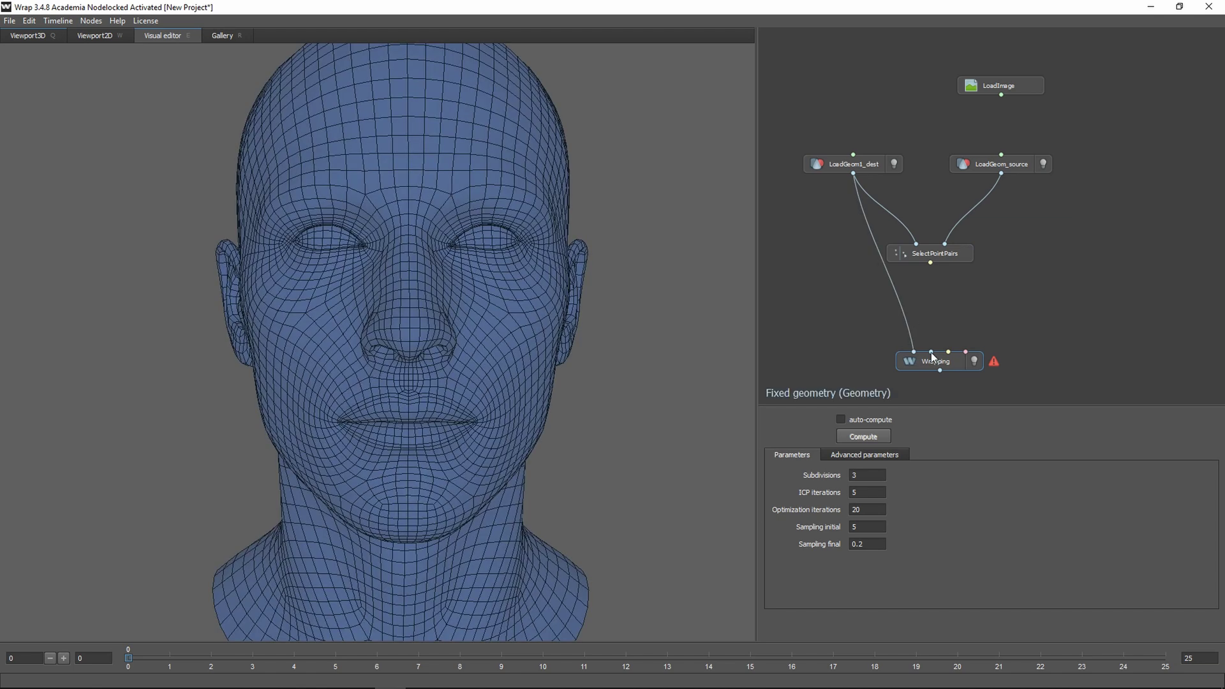
Connect LoadGeom_source to the Wrapping node's second input and SelectPointPairs to its third, and compute the wrap.
{"action": "left_click_drag", "start_coordinate": [931, 352], "coordinate": [1001, 174]}
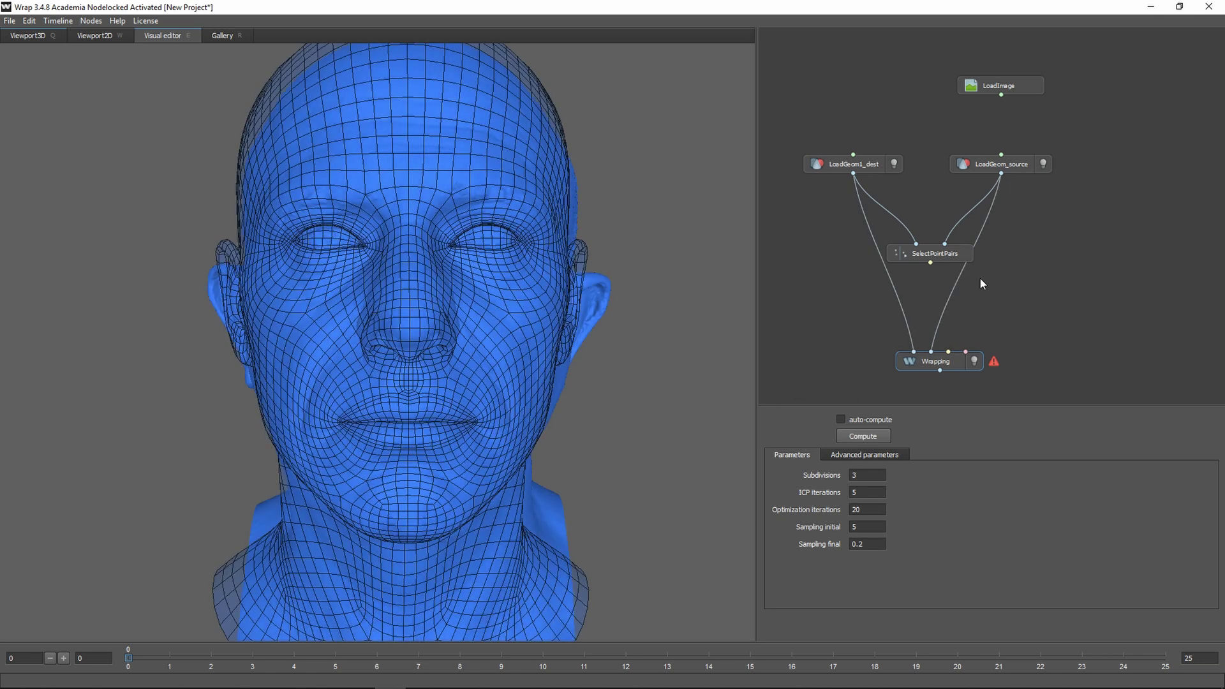
{"action": "left_click_drag", "start_coordinate": [947, 365], "coordinate": [951, 367]}
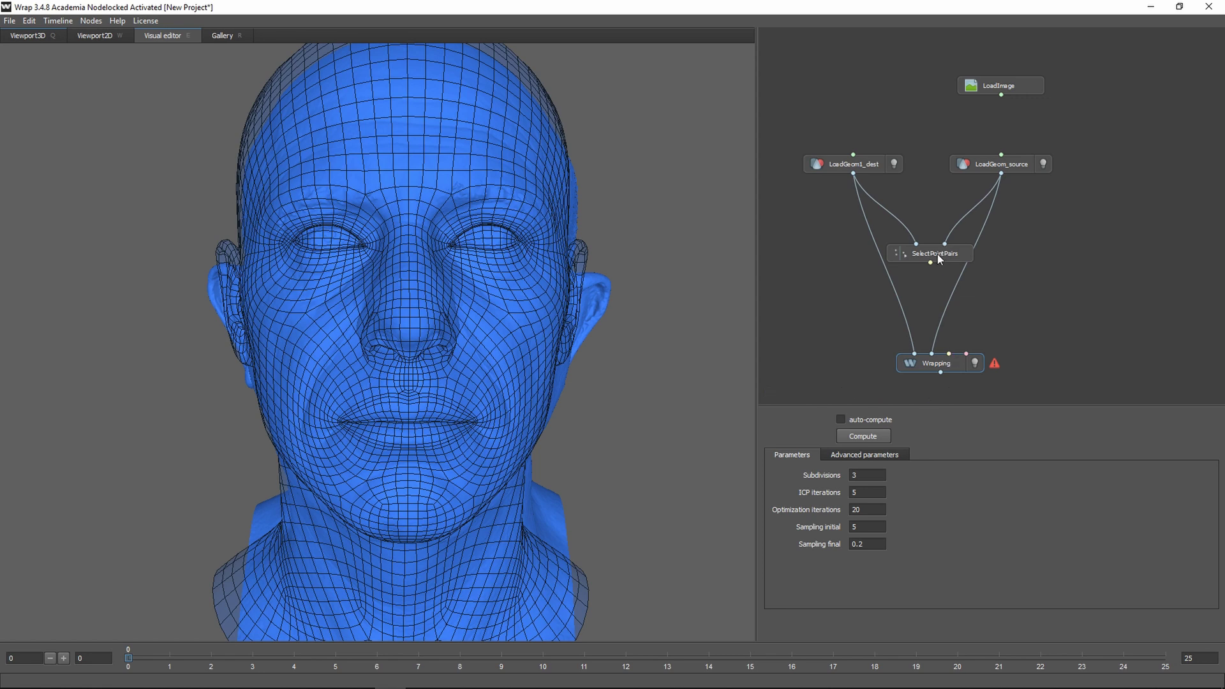
{"action": "left_click_drag", "start_coordinate": [950, 353], "coordinate": [930, 262]}
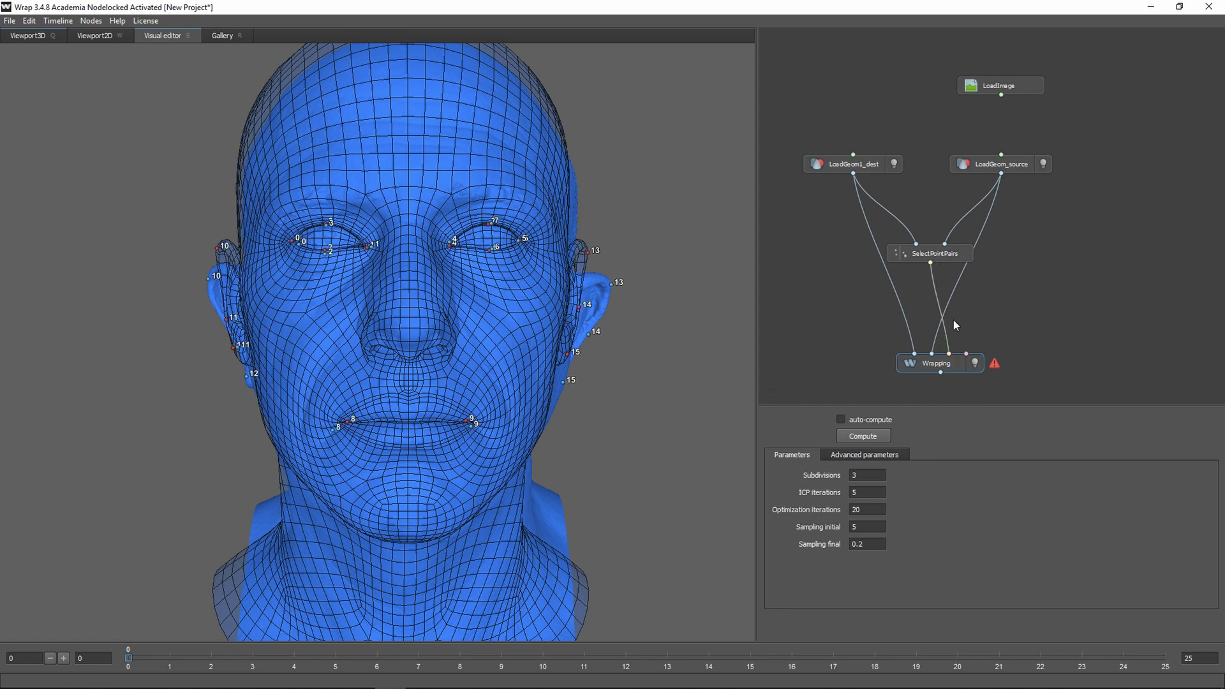
{"action": "left_click", "coordinate": [864, 438]}
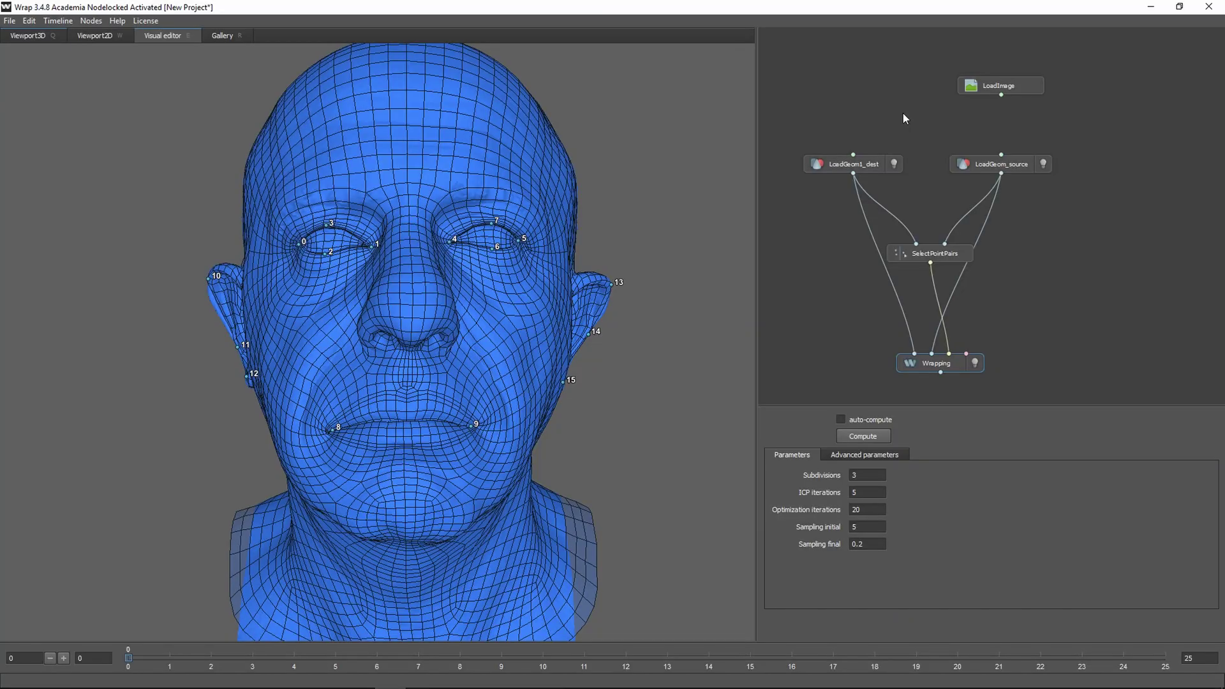
Add a SubdivideGeom node below Wrapping, connect the Wrapping output to it, and compare both meshes in 3D.
{"action": "left_click_drag", "start_coordinate": [1069, 306], "coordinate": [1064, 174]}
{"action": "right_click", "coordinate": [944, 305]}
{"action": "left_click", "coordinate": [1077, 333]}
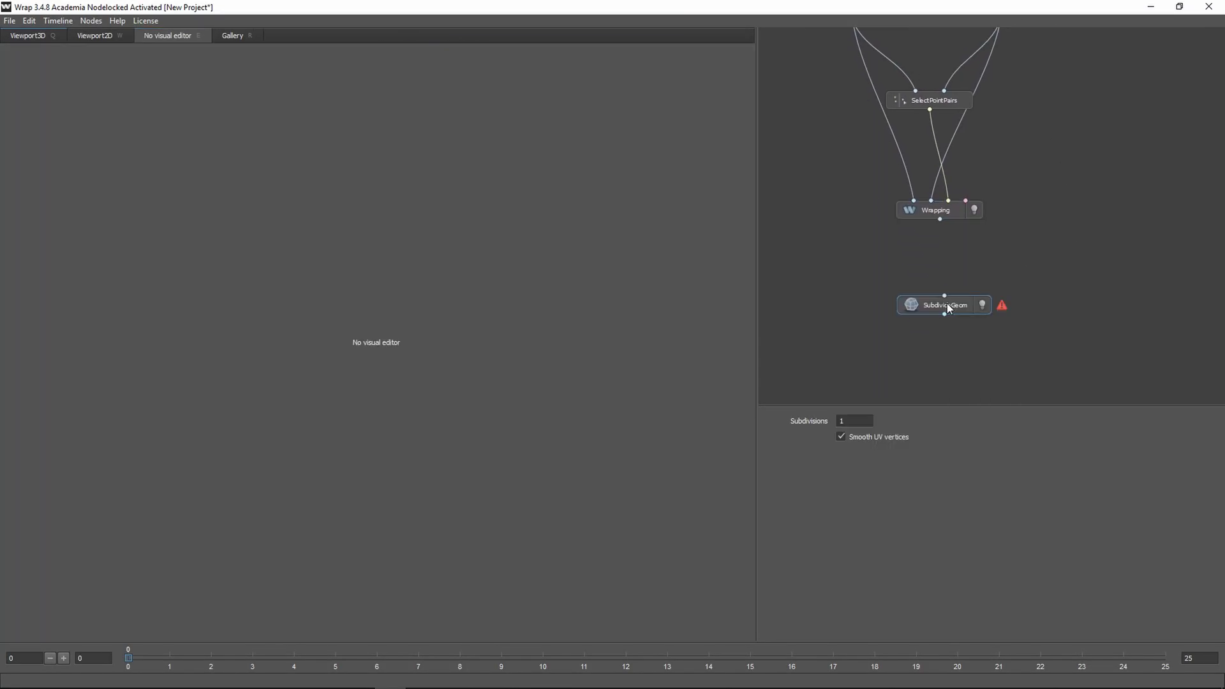
{"action": "left_click_drag", "start_coordinate": [943, 300], "coordinate": [940, 221]}
{"action": "left_click", "coordinate": [18, 40]}
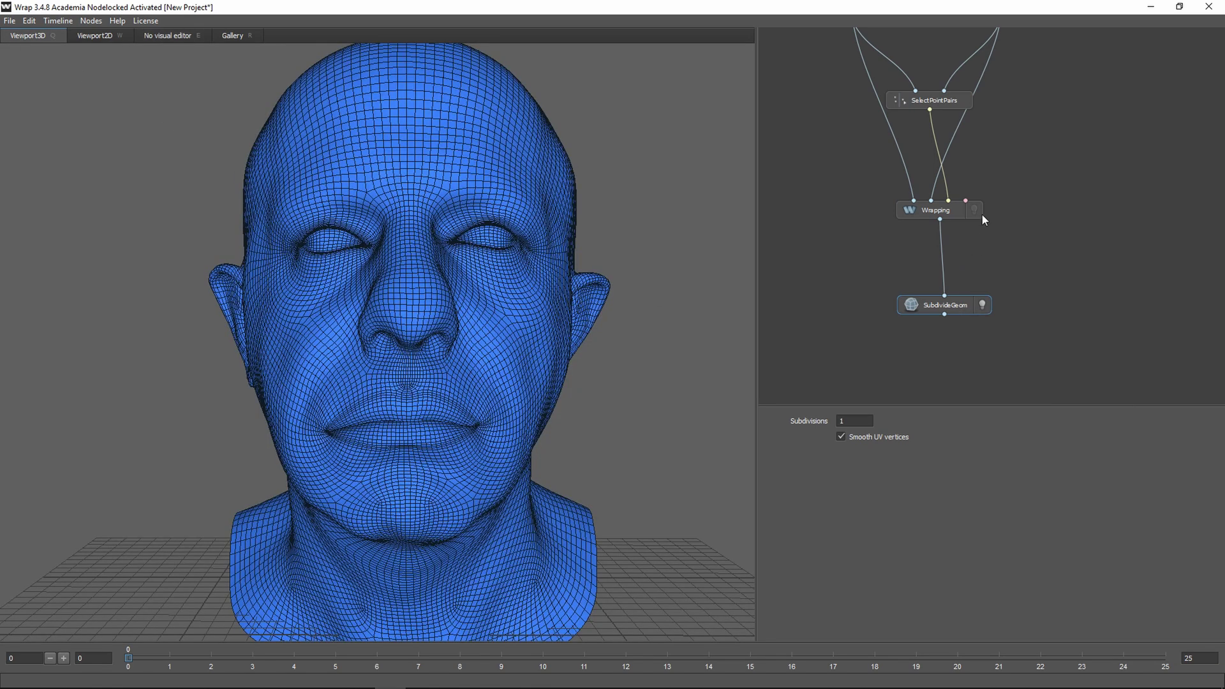
{"action": "left_click", "coordinate": [974, 209]}
{"action": "left_click", "coordinate": [981, 311]}
{"action": "key", "text": "Tab"}
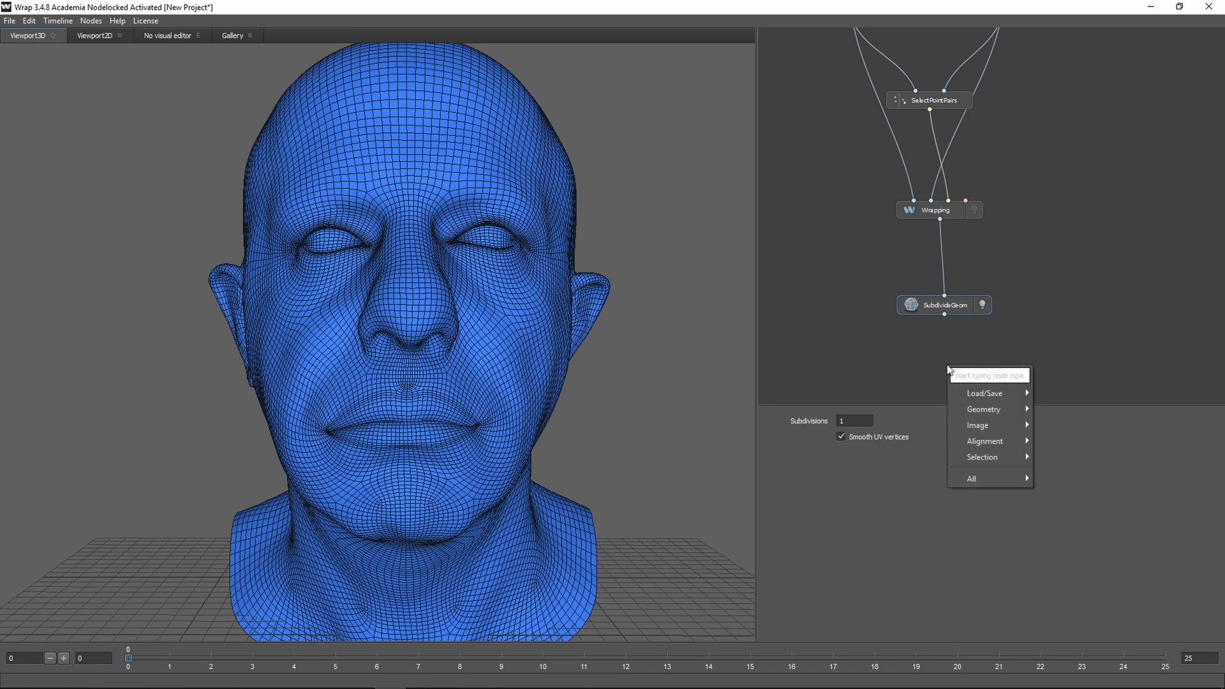
{"action": "type", "text": "wrap"}
{"action": "key", "text": "Return"}
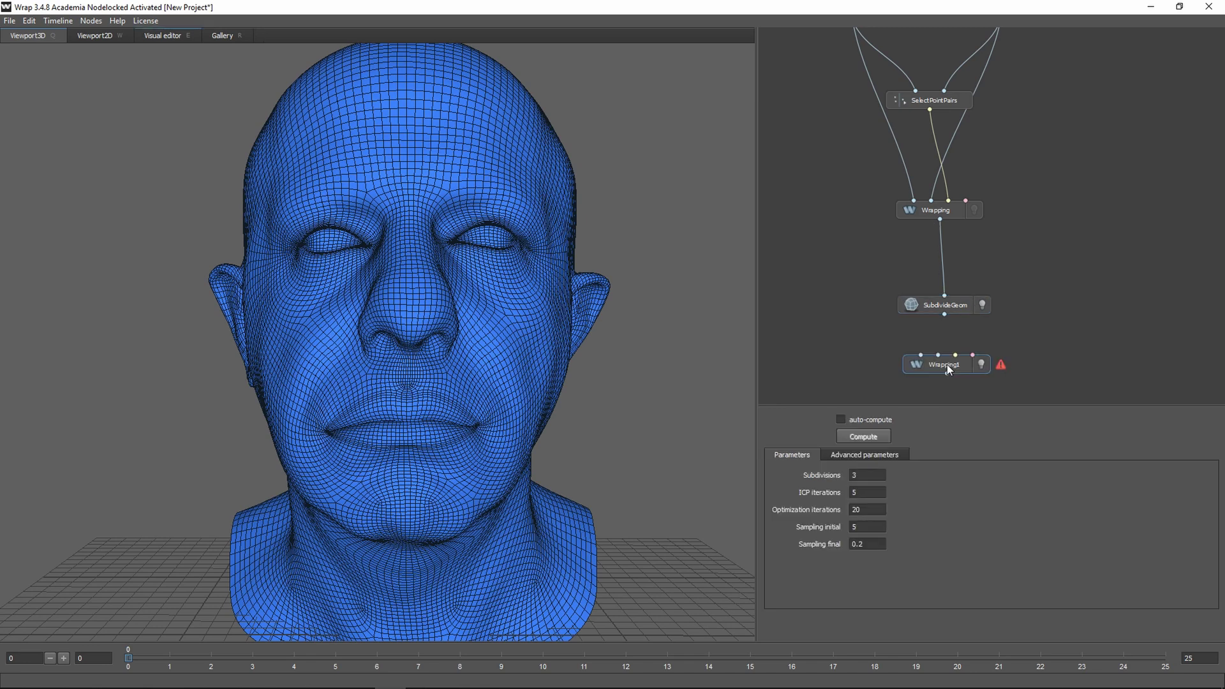
{"action": "left_click_drag", "start_coordinate": [921, 355], "coordinate": [944, 315]}
{"action": "left_click_drag", "start_coordinate": [954, 370], "coordinate": [1044, 387]}
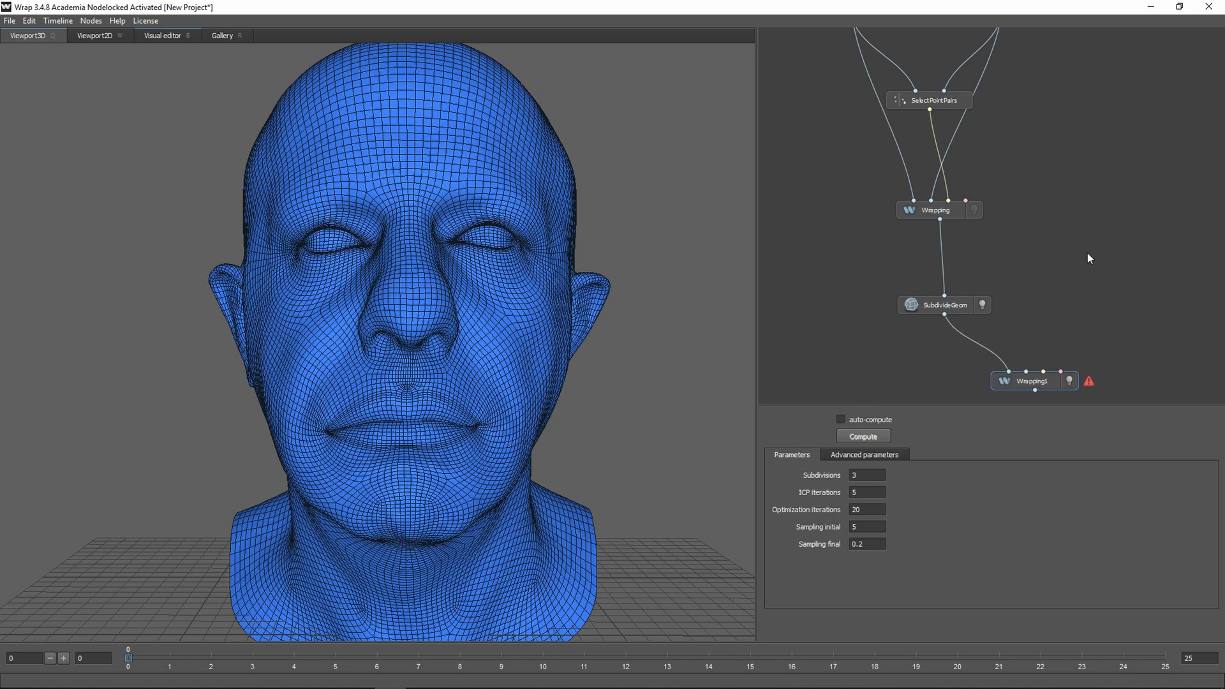
{"action": "scroll", "coordinate": [1089, 198], "scroll_direction": "down", "scroll_amount": 1}
{"action": "left_click_drag", "start_coordinate": [1003, 353], "coordinate": [981, 54]}
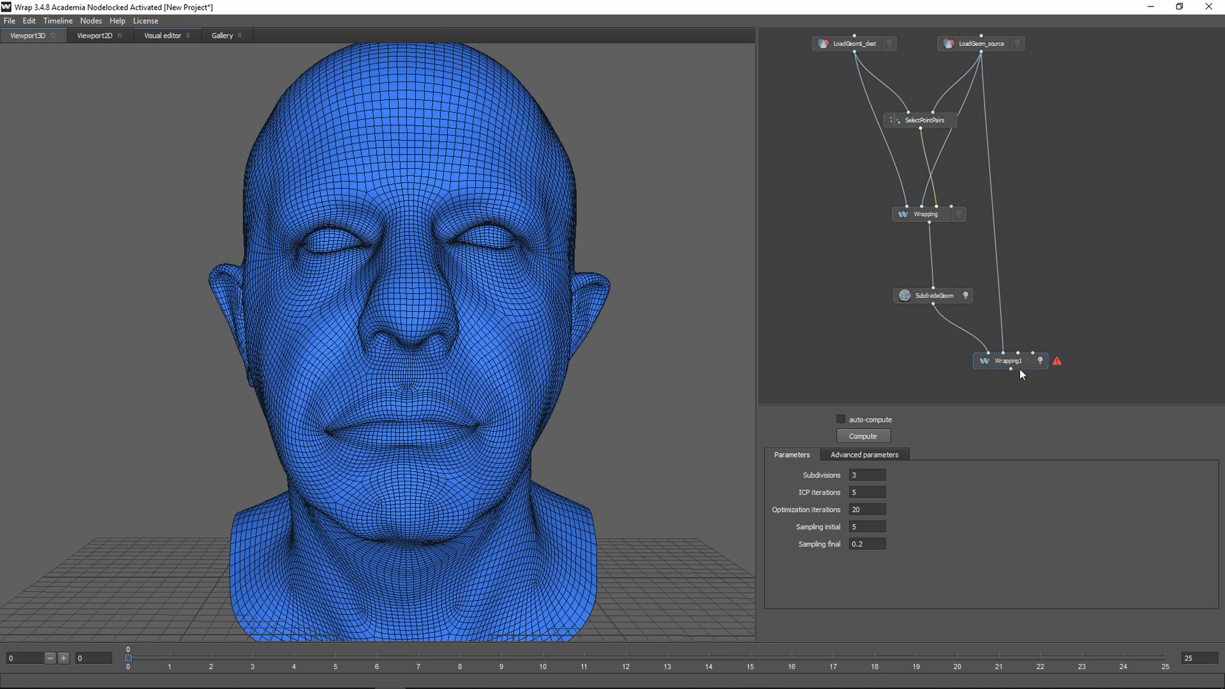
{"action": "key", "text": "Delete"}
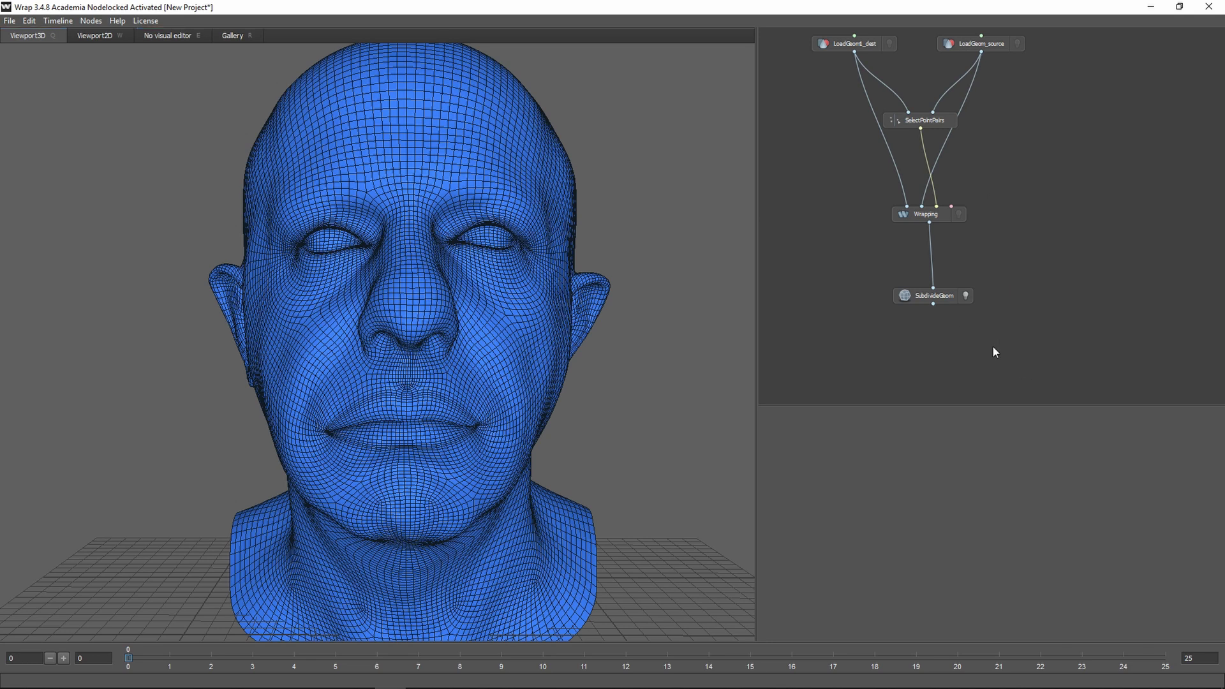
Add a SaveGeom node below the SubdivideGeom node.
{"action": "right_click", "coordinate": [927, 359]}
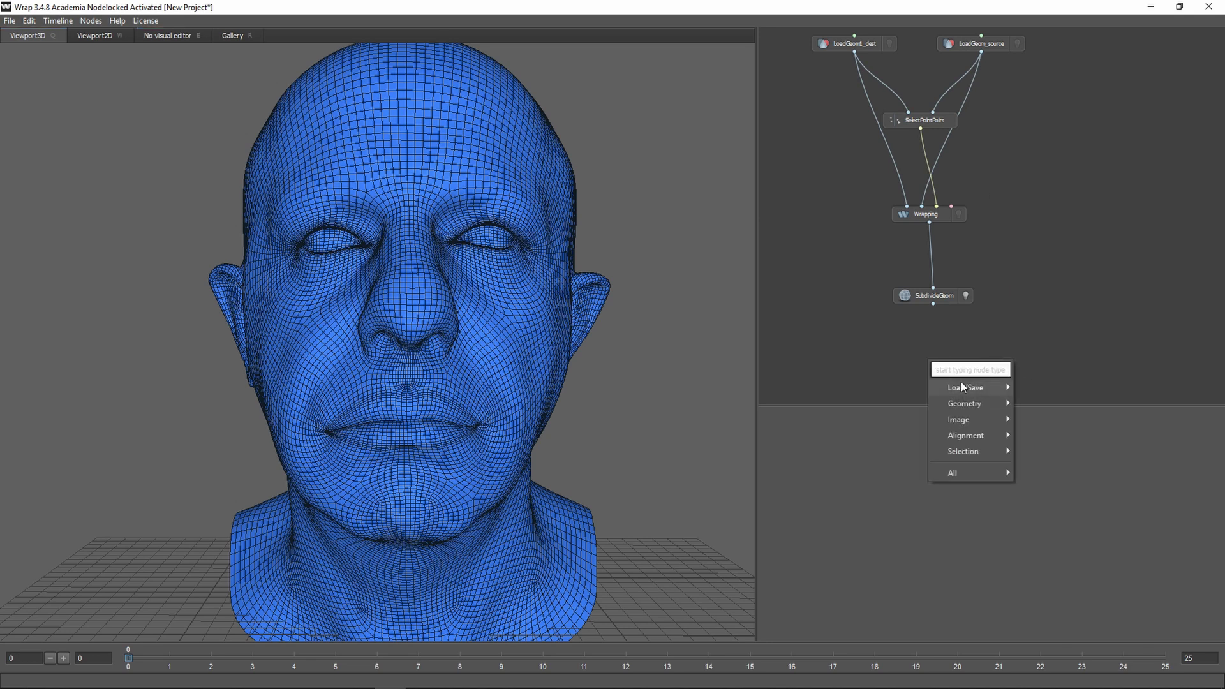
{"action": "mouse_move", "coordinate": [961, 385]}
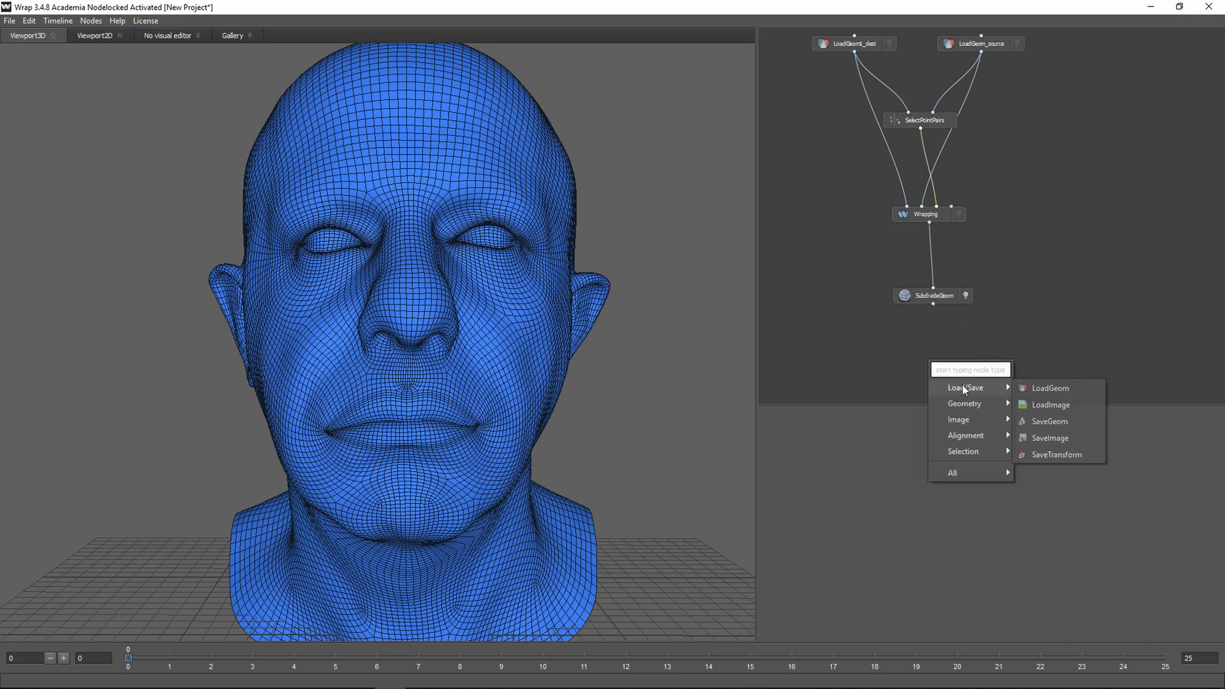
{"action": "left_click", "coordinate": [1040, 421]}
{"action": "mouse_move", "coordinate": [932, 346]}
{"action": "left_mouse_down"}
{"action": "mouse_move", "coordinate": [933, 304]}
{"action": "mouse_move", "coordinate": [943, 361]}
{"action": "left_mouse_up"}
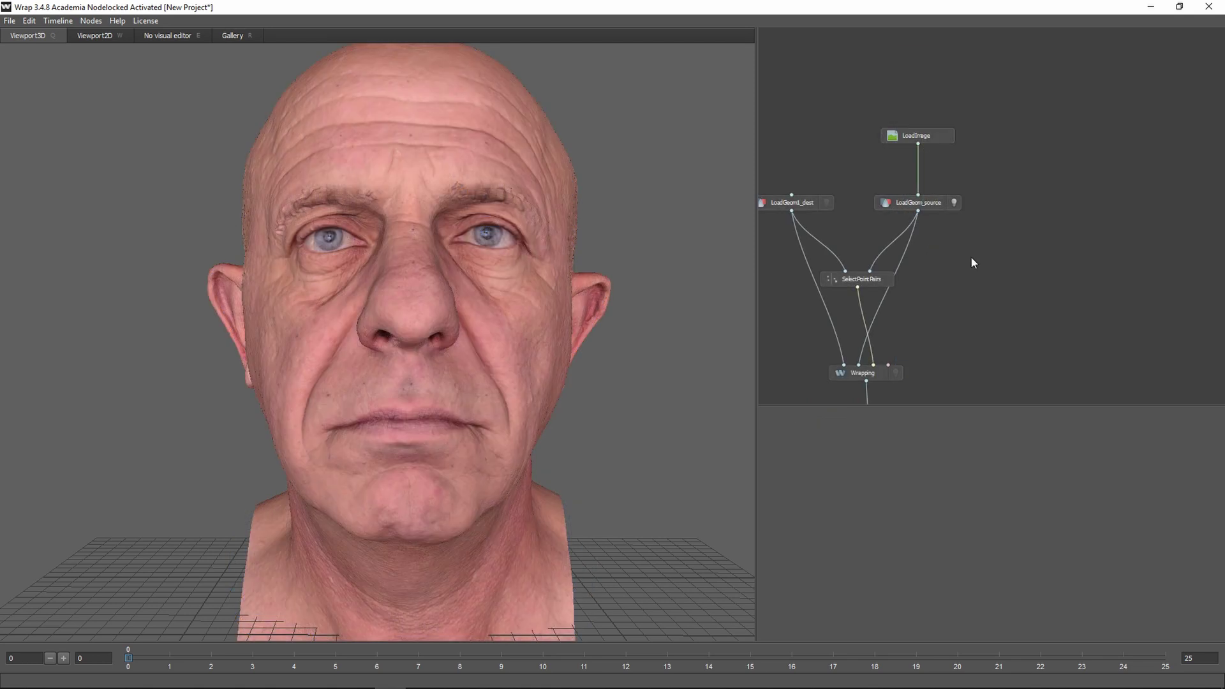
Examine the LoadImage node's scan texture in 2D, and show the LoadGeom1_dest base mesh in 3D.
{"action": "left_click", "coordinate": [941, 136]}
{"action": "left_click", "coordinate": [128, 35]}
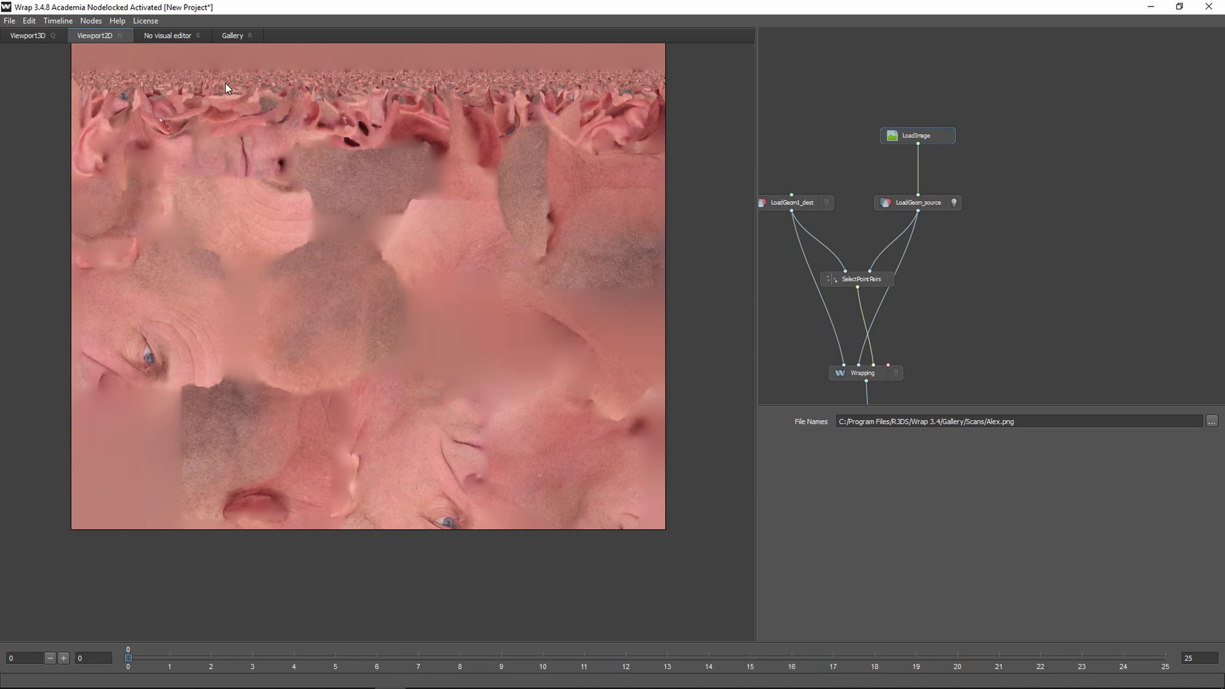
{"action": "left_click", "coordinate": [25, 37]}
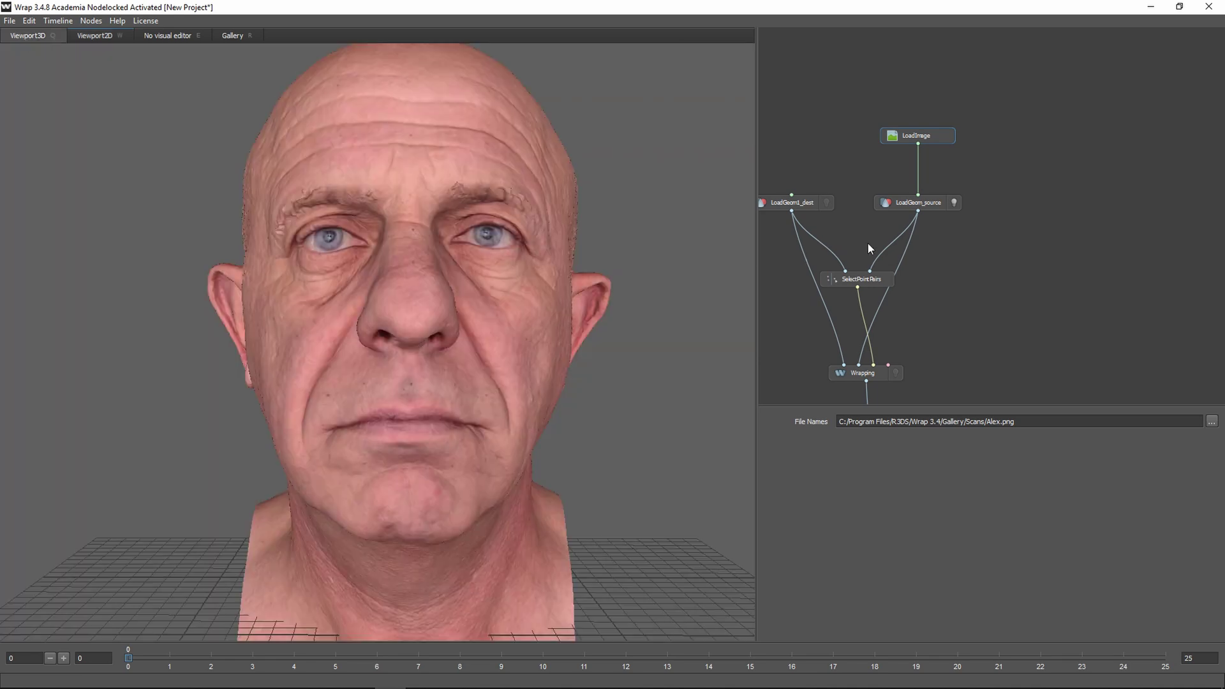
{"action": "left_click", "coordinate": [826, 203]}
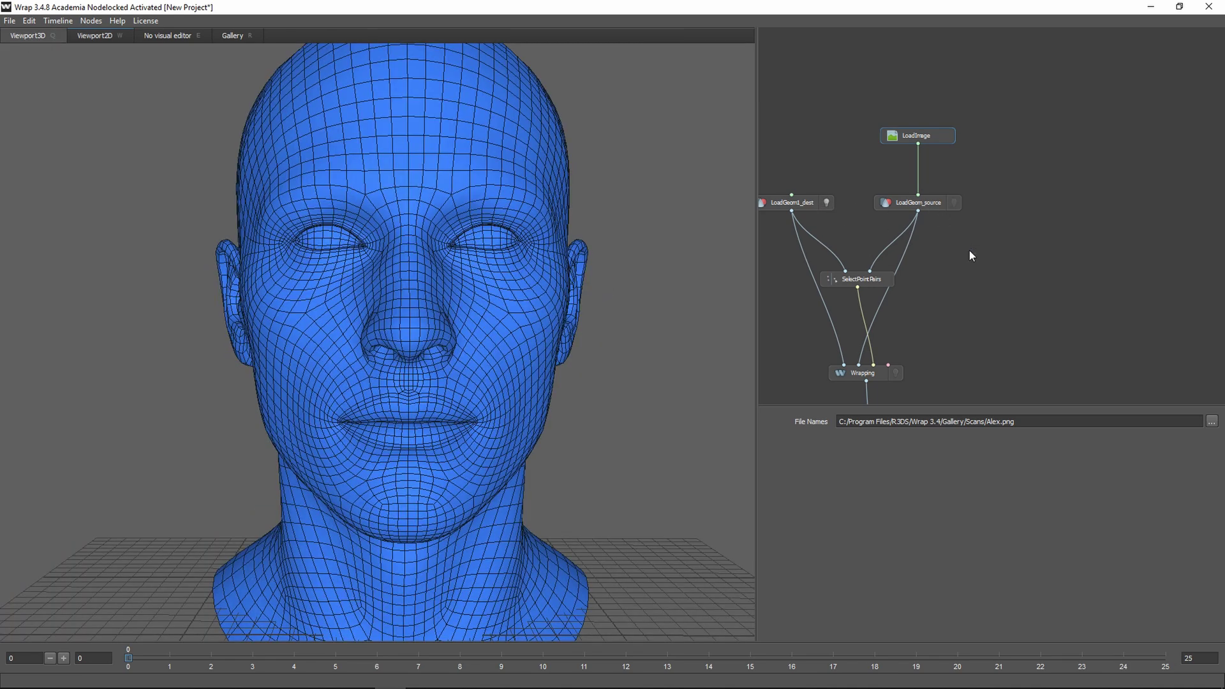
Add a TransferTexture node, connect LoadGeom_source to its first input and LoadGeom1_dest to its second, and show the transferred texture in 2D.
{"action": "right_click", "coordinate": [979, 295]}
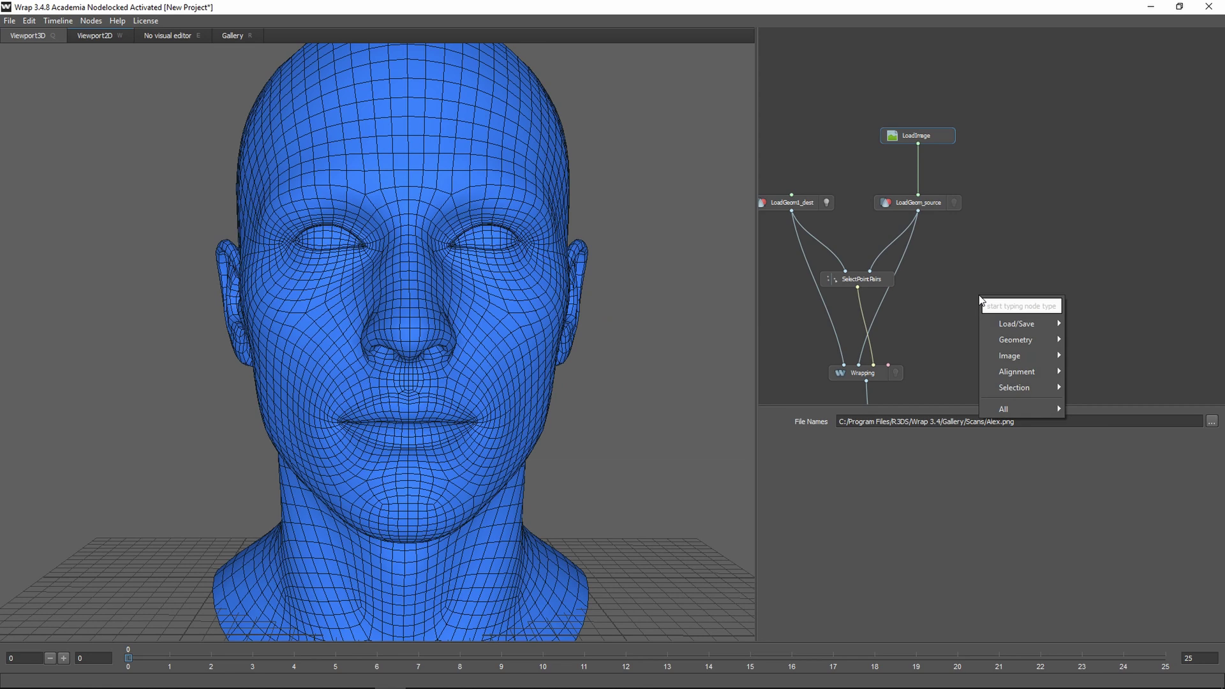
{"action": "type", "text": "tra"}
{"action": "key", "text": "Down"}
{"action": "key", "text": "Return"}
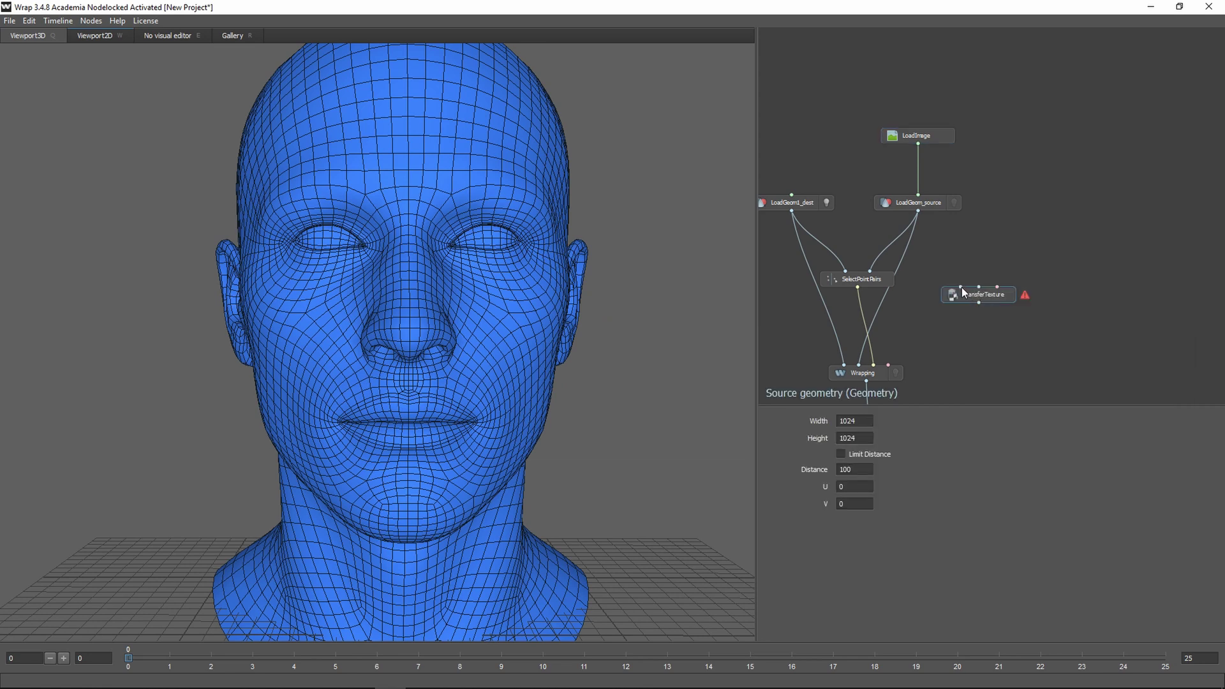
{"action": "left_click_drag", "start_coordinate": [962, 287], "coordinate": [918, 211]}
{"action": "left_click_drag", "start_coordinate": [978, 286], "coordinate": [796, 213]}
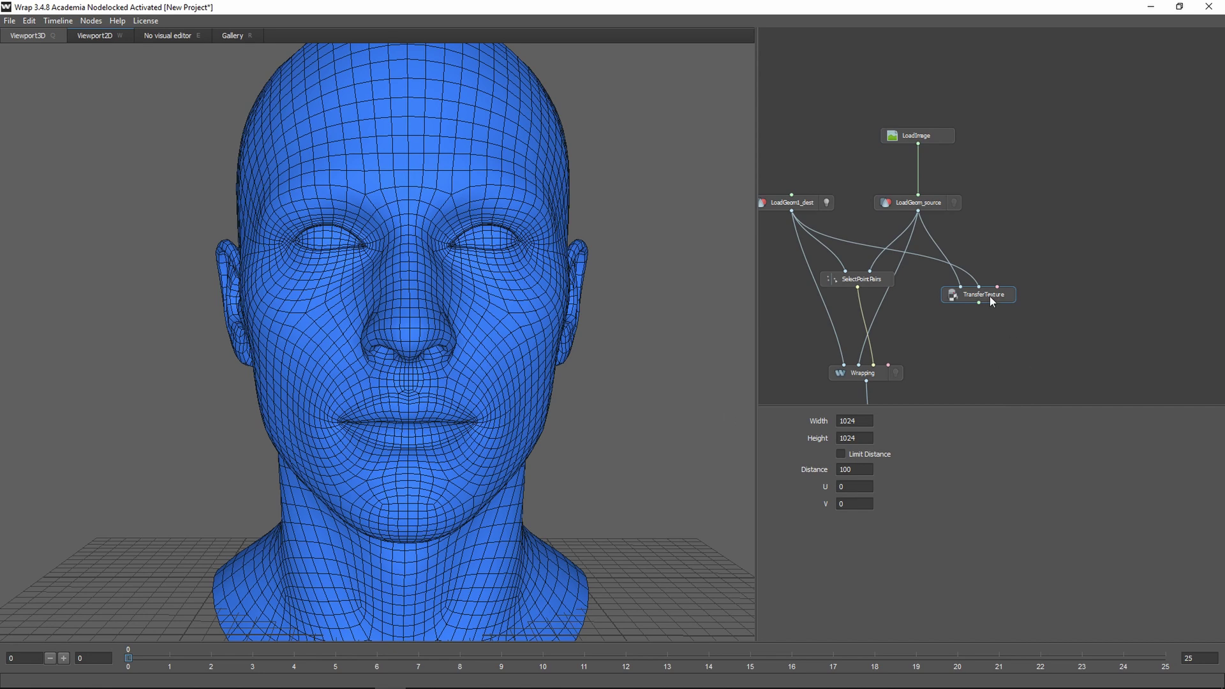
{"action": "left_click_drag", "start_coordinate": [989, 296], "coordinate": [993, 282]}
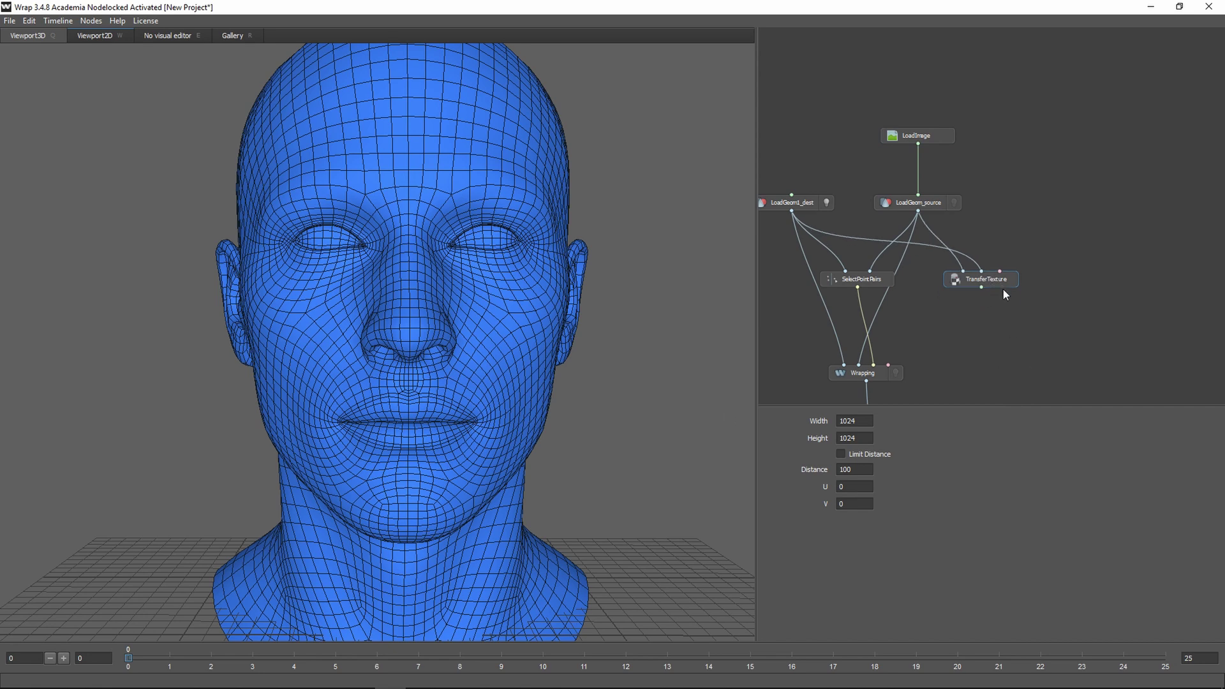
{"action": "middle_click_drag", "start_coordinate": [1014, 294], "coordinate": [1014, 258]}
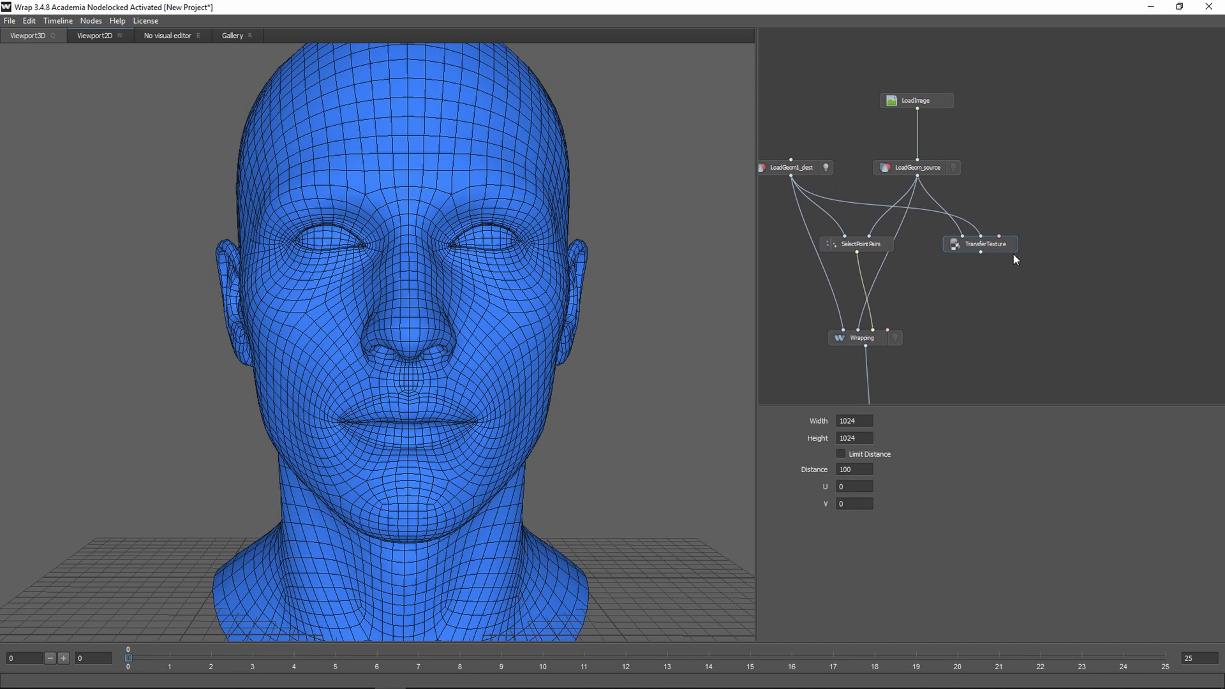
{"action": "left_click", "coordinate": [94, 37]}
{"action": "scroll", "coordinate": [346, 194], "scroll_direction": "up", "scroll_amount": 5}
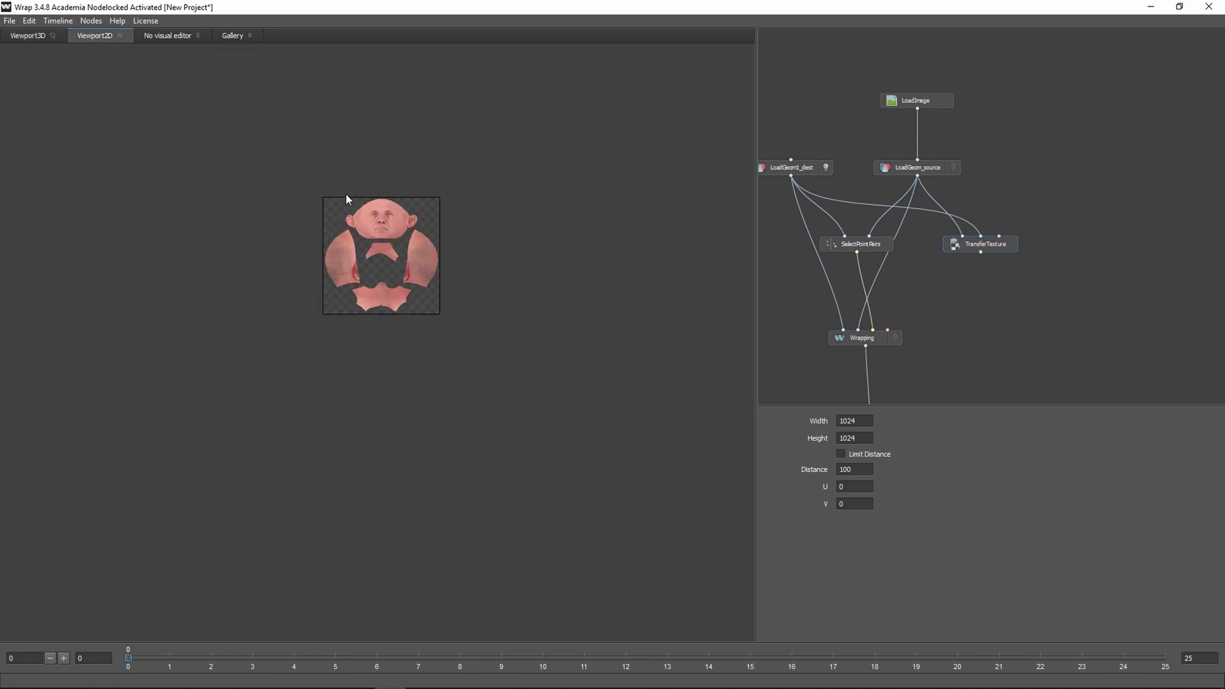
Add an ExtrapolateImage node below TransferTexture and connect the TransferTexture output to it.
{"action": "key", "text": "Tab"}
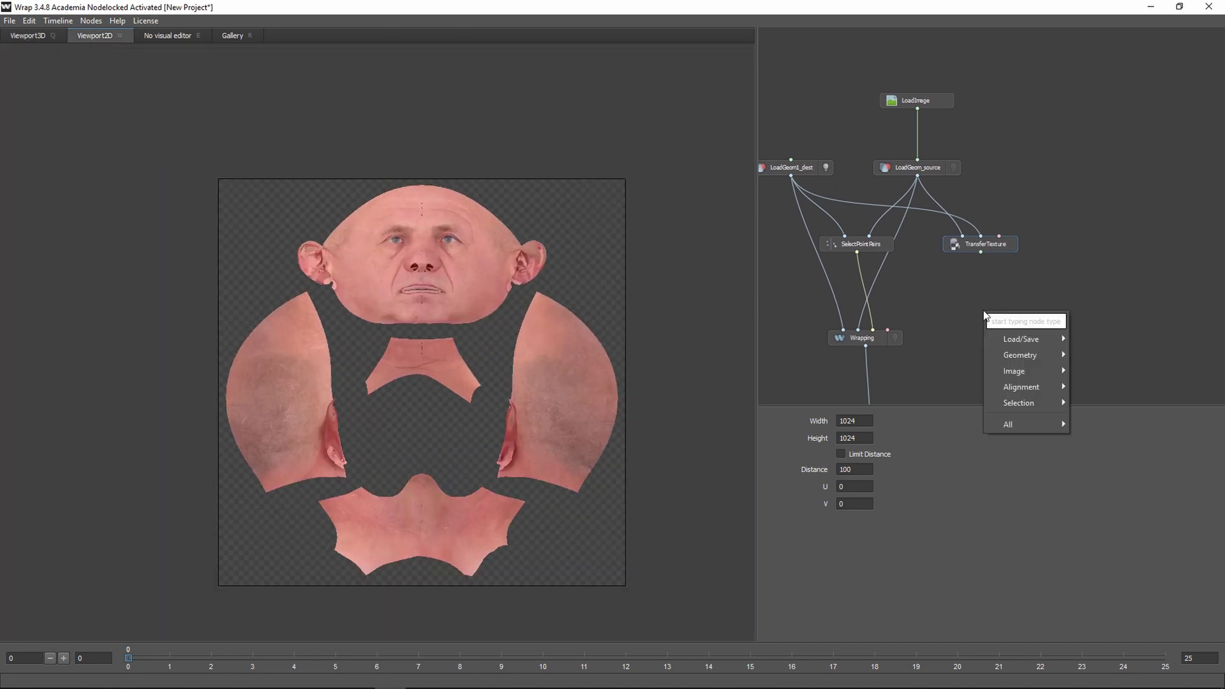
{"action": "type", "text": "ext"}
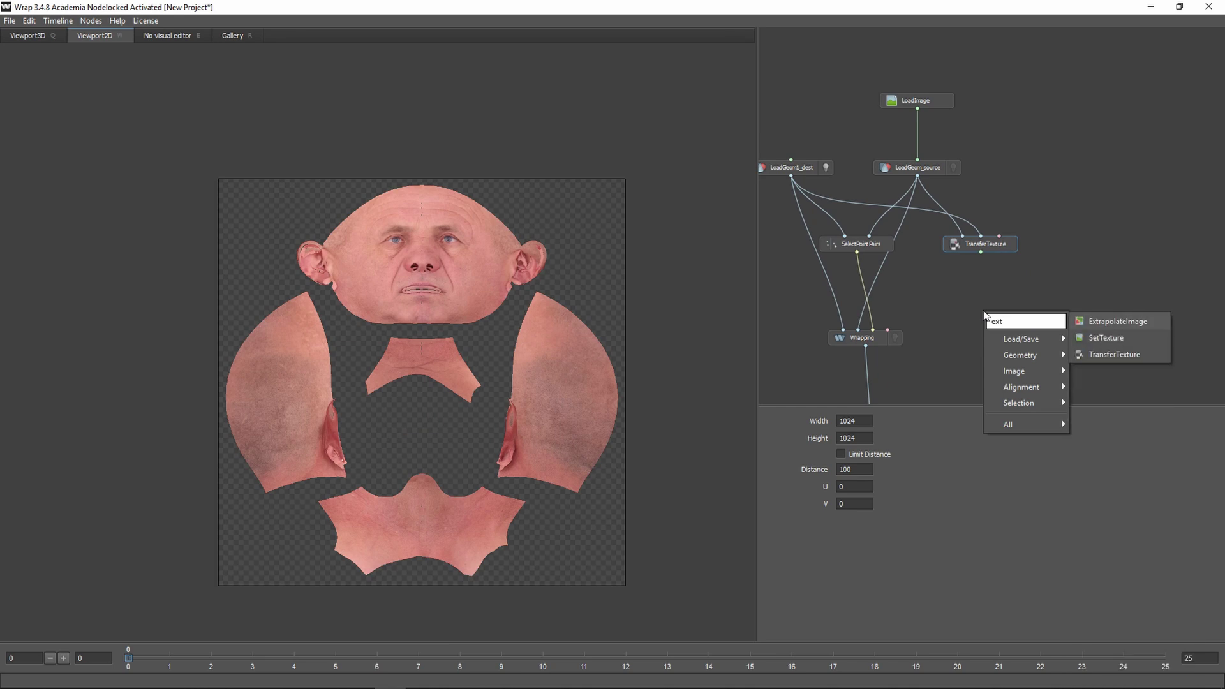
{"action": "key", "text": "Return"}
{"action": "left_click_drag", "start_coordinate": [982, 303], "coordinate": [980, 252]}
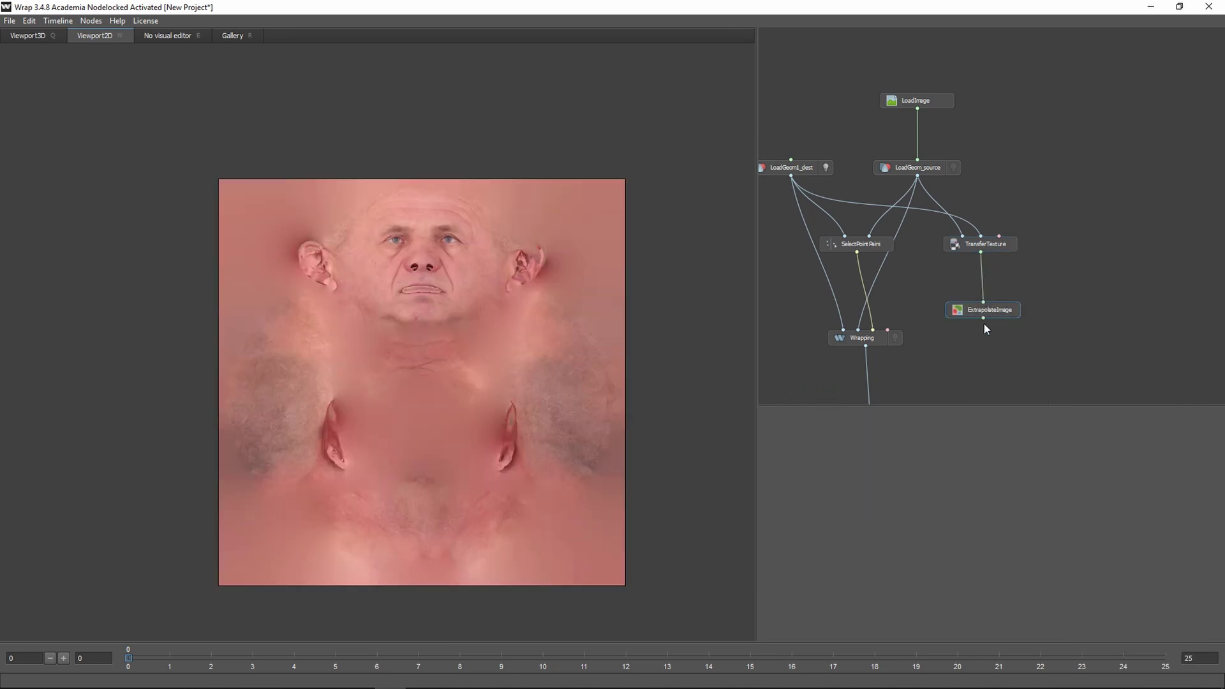
Add a SaveImage node below ExtrapolateImage and connect the ExtrapolateImage output to it.
{"action": "right_click", "coordinate": [951, 365]}
{"action": "mouse_move", "coordinate": [986, 398]}
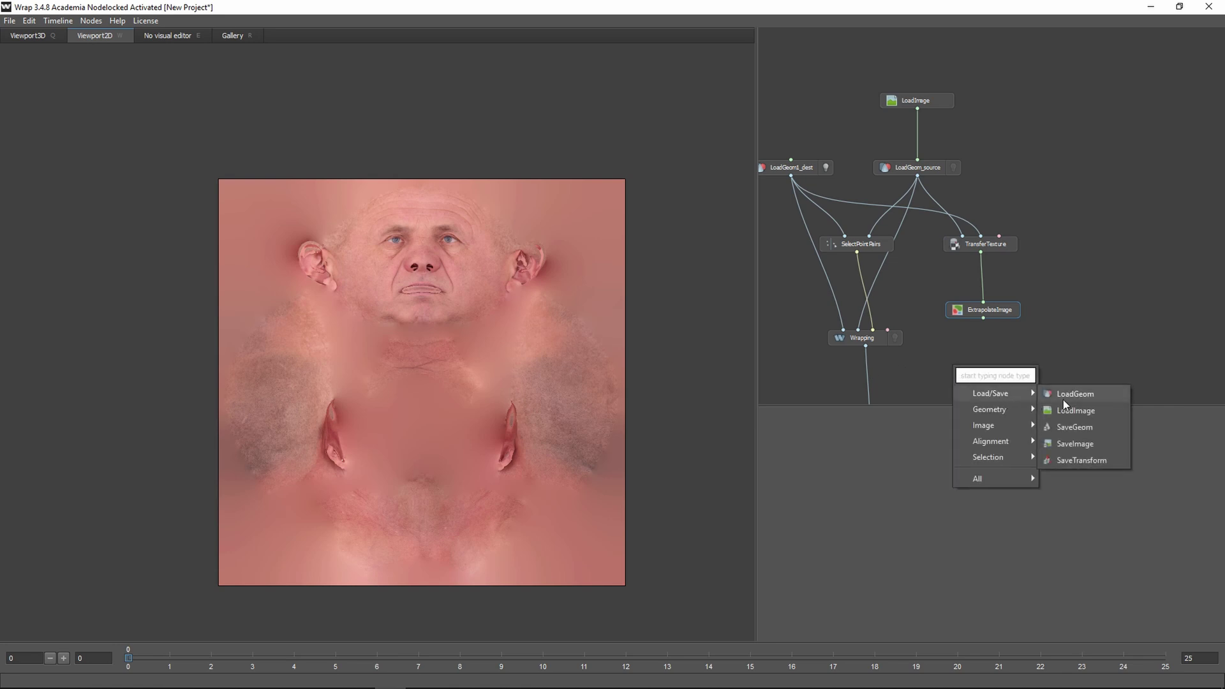
{"action": "left_click", "coordinate": [1072, 442]}
{"action": "left_click_drag", "start_coordinate": [953, 356], "coordinate": [984, 321]}
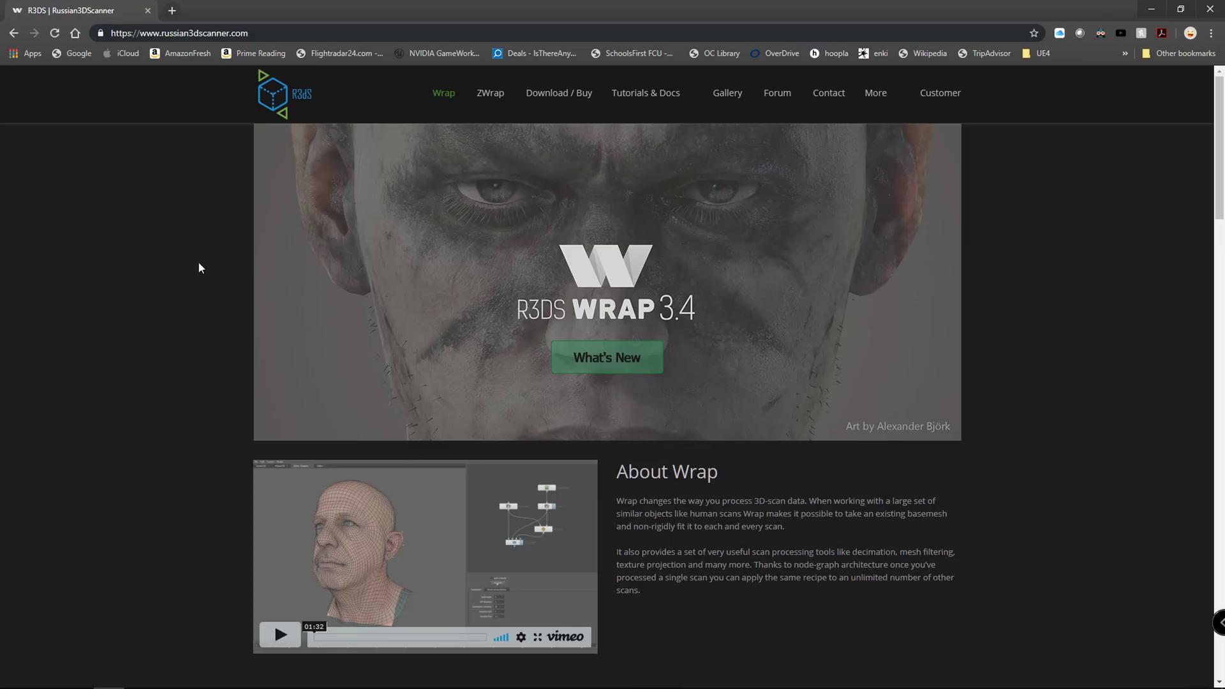
On the R3DS website in the browser, review the Indie, Professional and Students license options for Wrap.
{"action": "left_click", "coordinate": [541, 93]}
{"action": "left_click", "coordinate": [357, 234]}
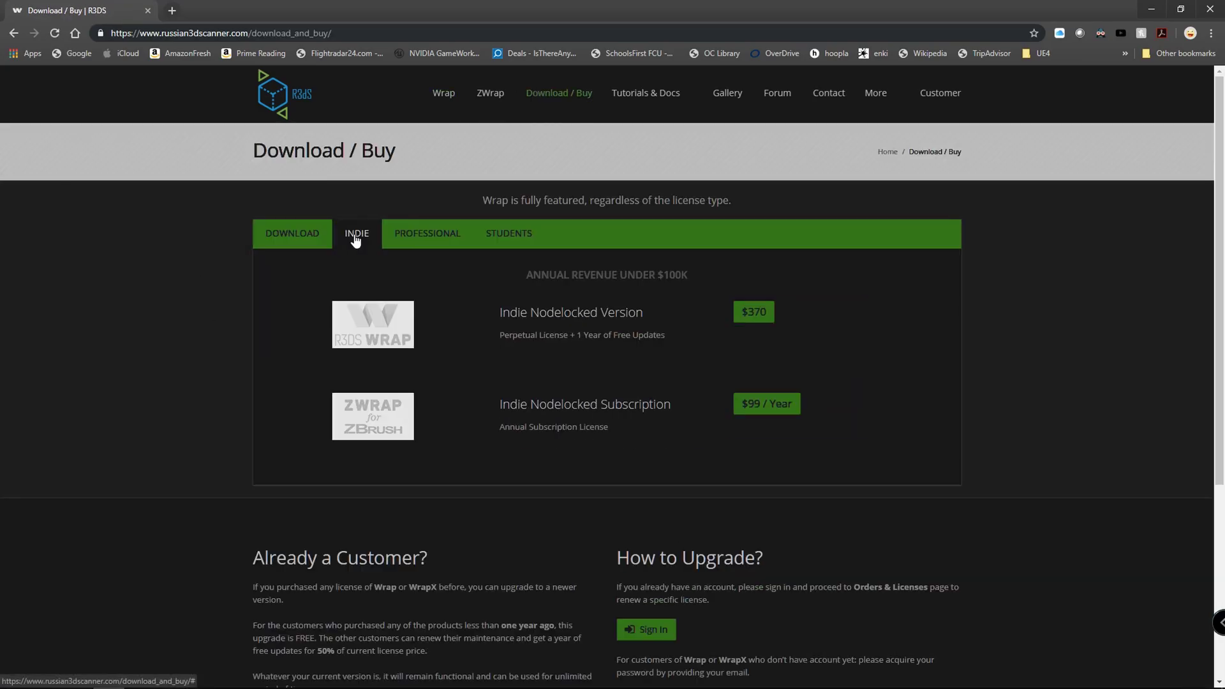
{"action": "left_click", "coordinate": [438, 240]}
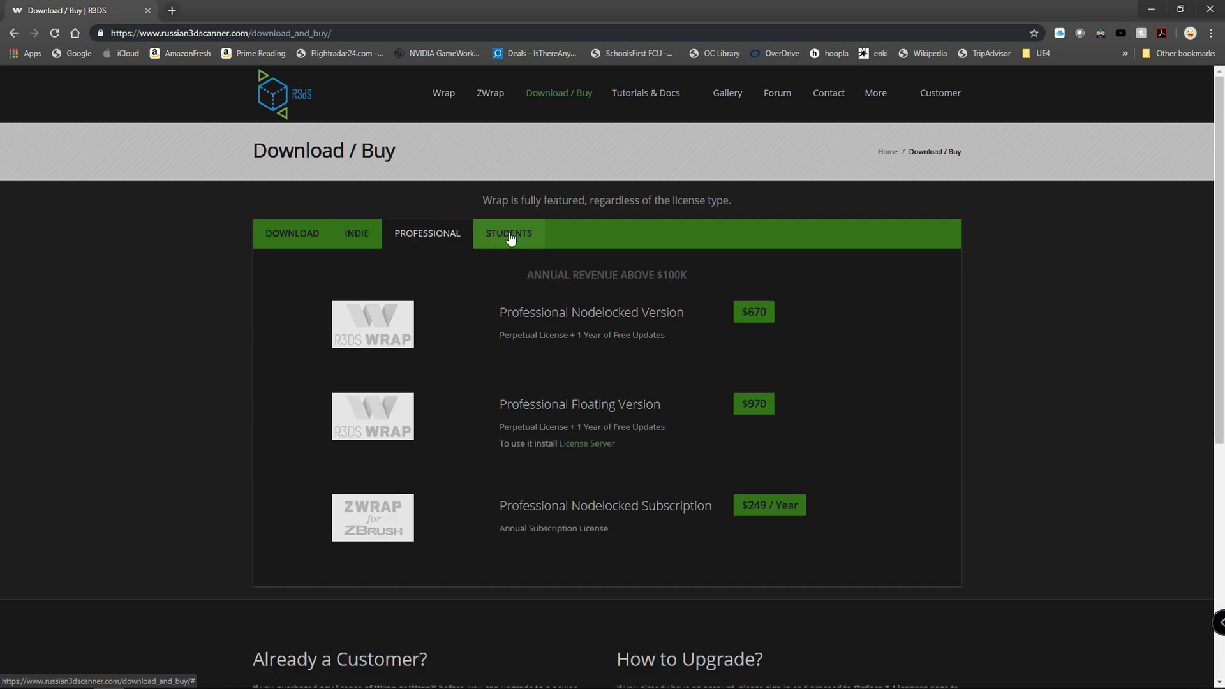
{"action": "left_click", "coordinate": [513, 236]}
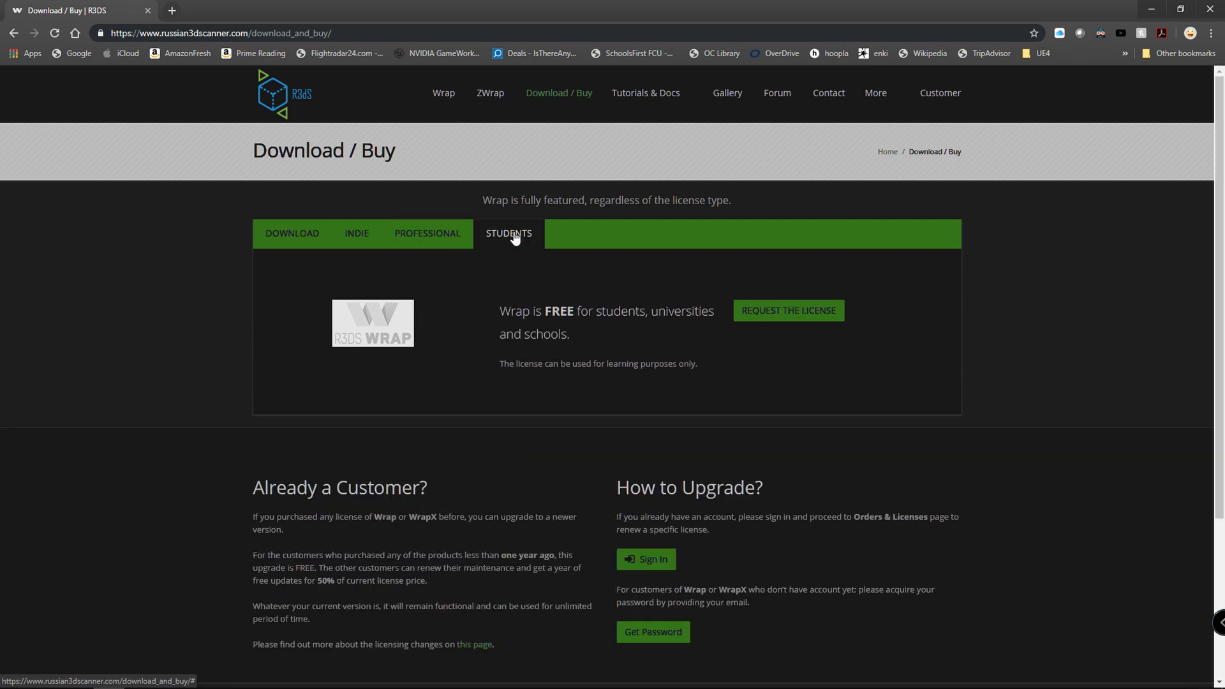
Open the R3DS website's gallery and browse the character artwork.
{"action": "left_click", "coordinate": [728, 96]}
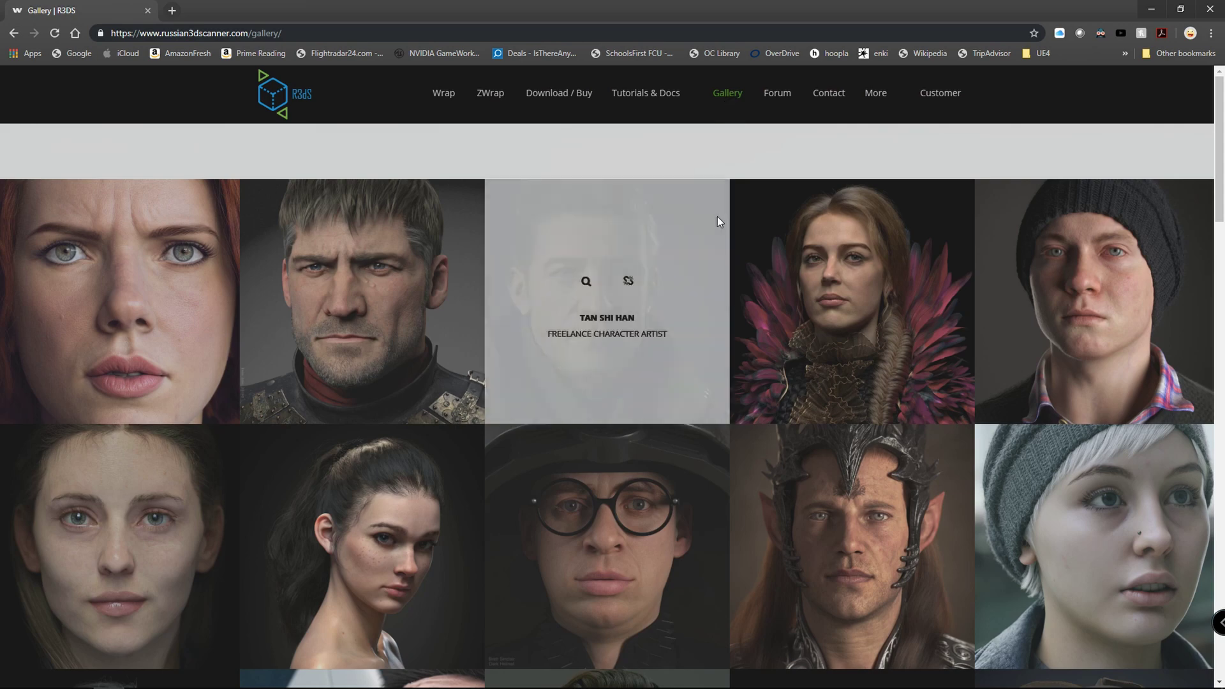
{"action": "scroll", "coordinate": [733, 144], "scroll_direction": "down", "scroll_amount": 7}
{"action": "scroll", "coordinate": [733, 144], "scroll_direction": "down", "scroll_amount": 7}
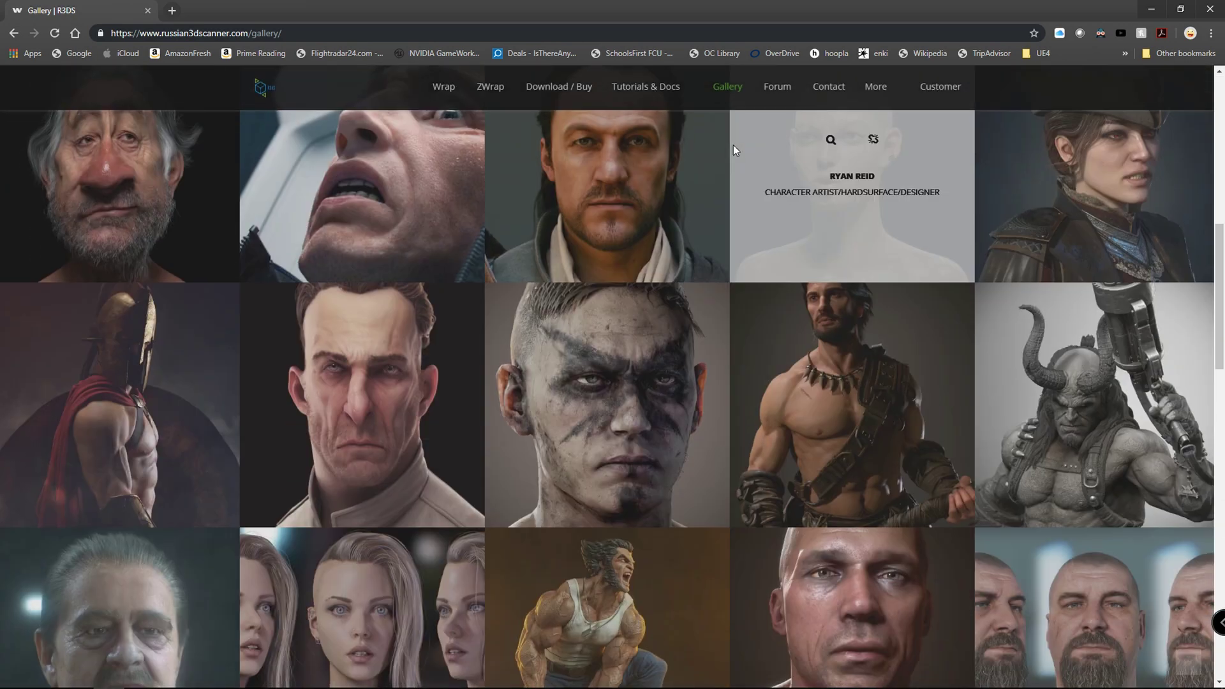